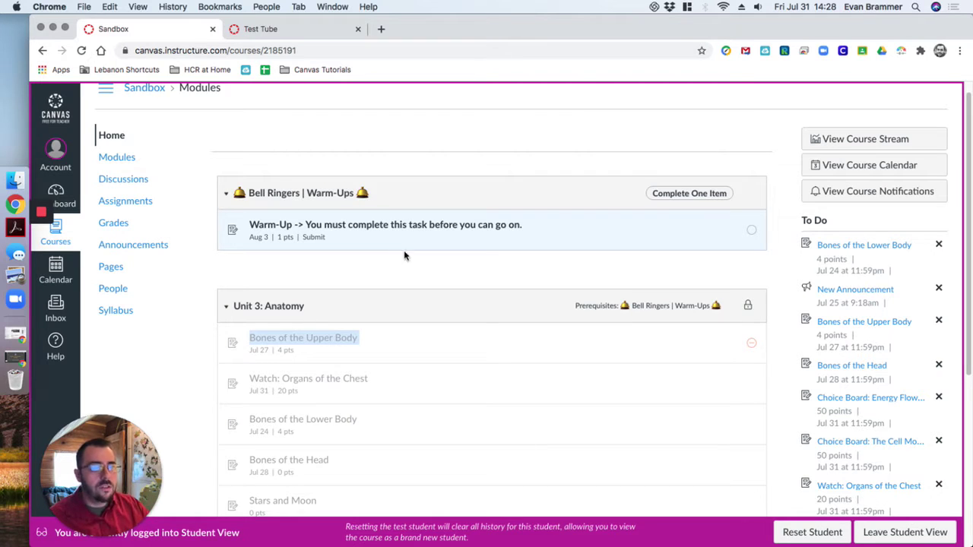
- Open the Warm-Up assignment in the Bell Ringers module and submit "4.5" as its text entry answer
left_click(507, 169)
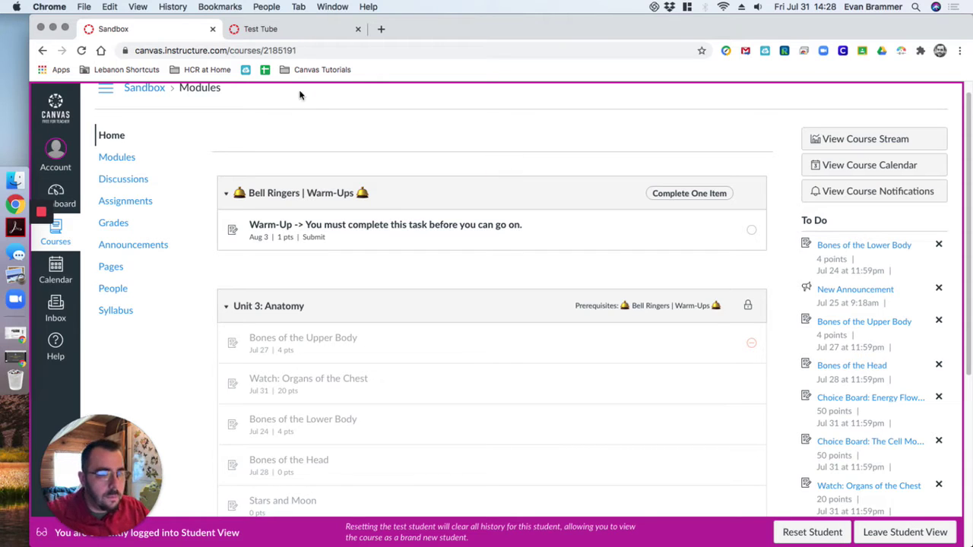
left_click(303, 227)
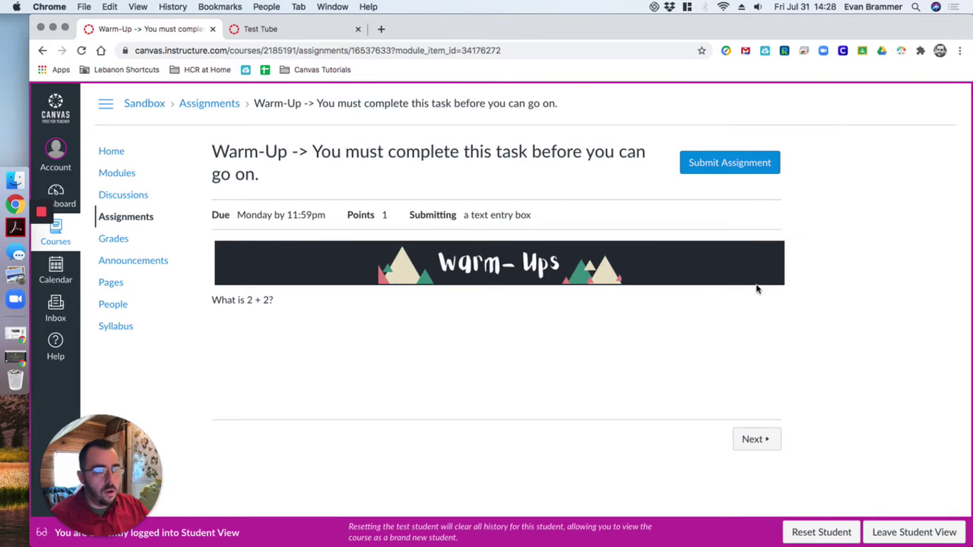
left_click_drag(222, 303, 298, 308)
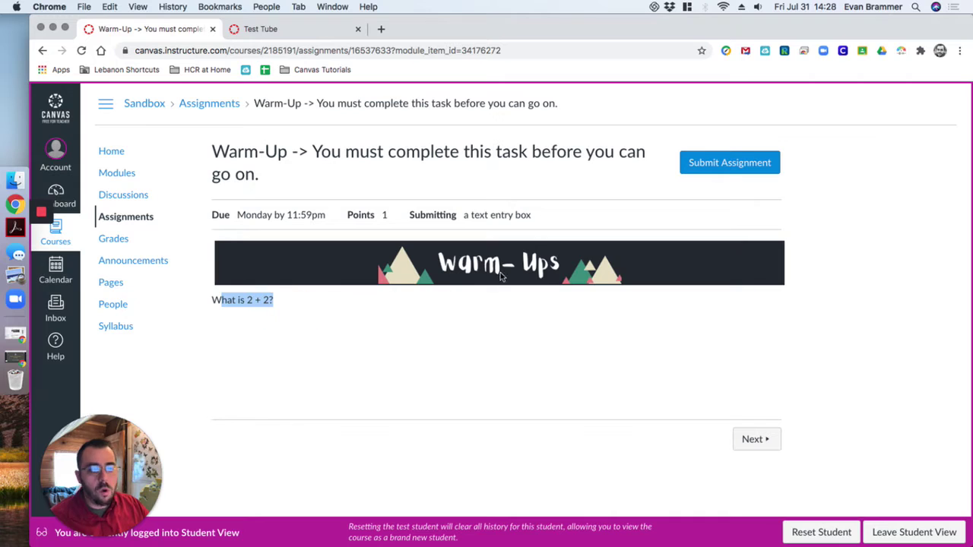
left_click(730, 164)
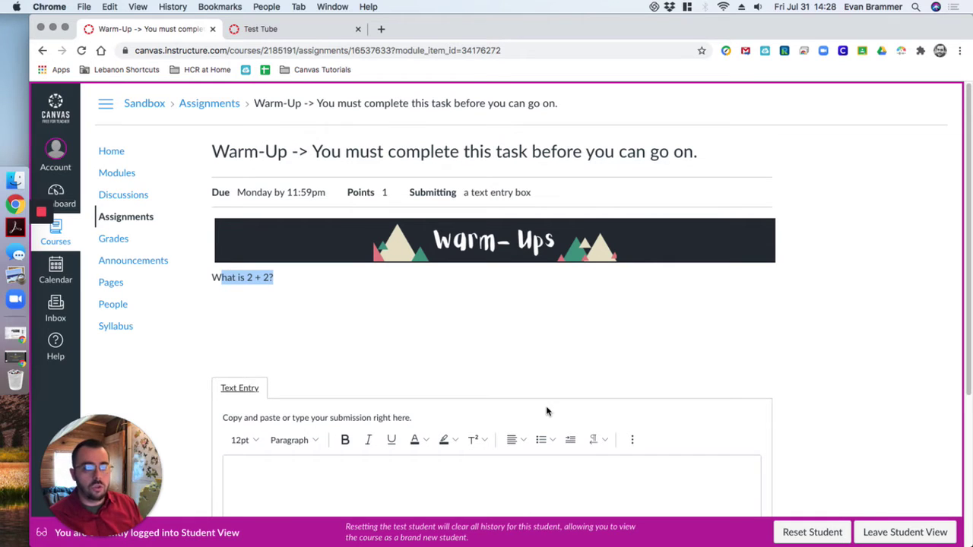
scroll(616, 292, "down", 3)
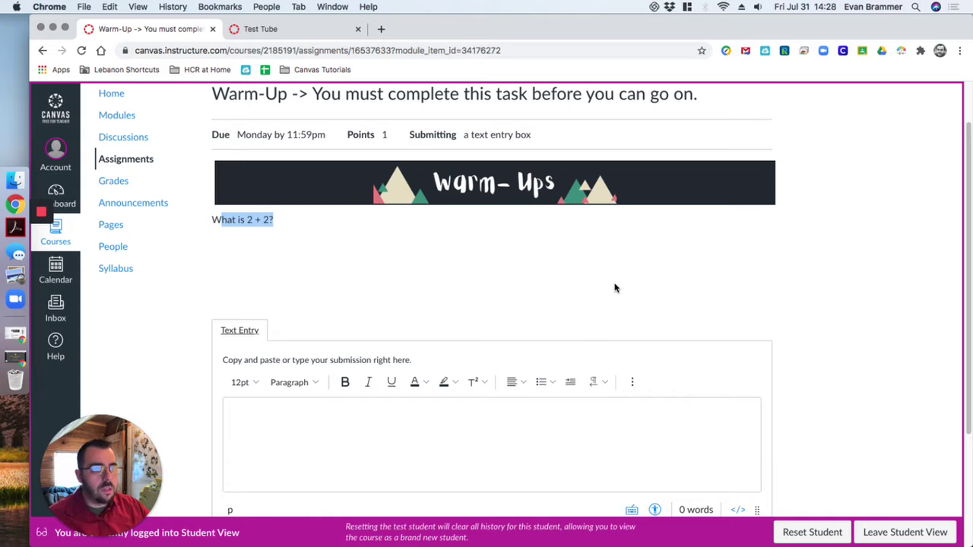
left_click(309, 435)
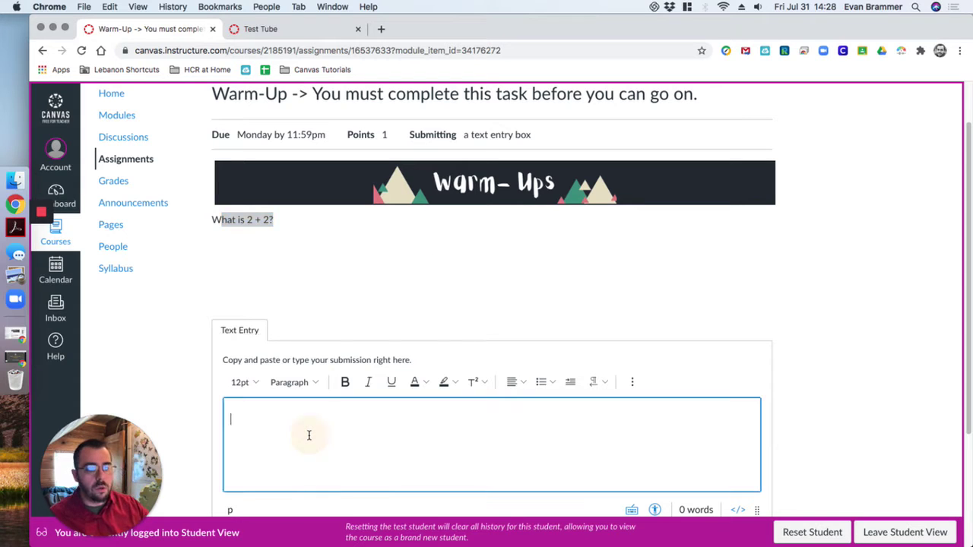
type("4.5")
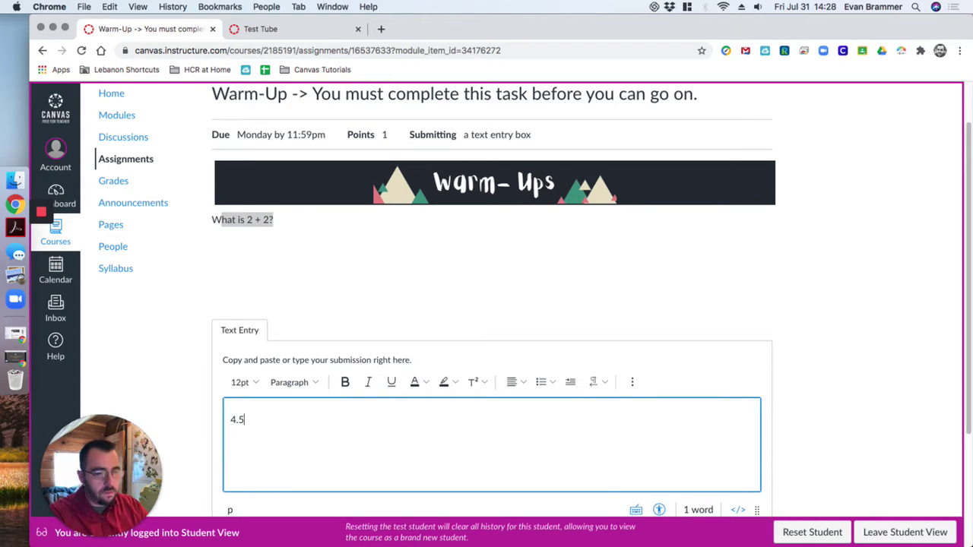
scroll(942, 408, "down", 1)
scroll(680, 436, "down", 4)
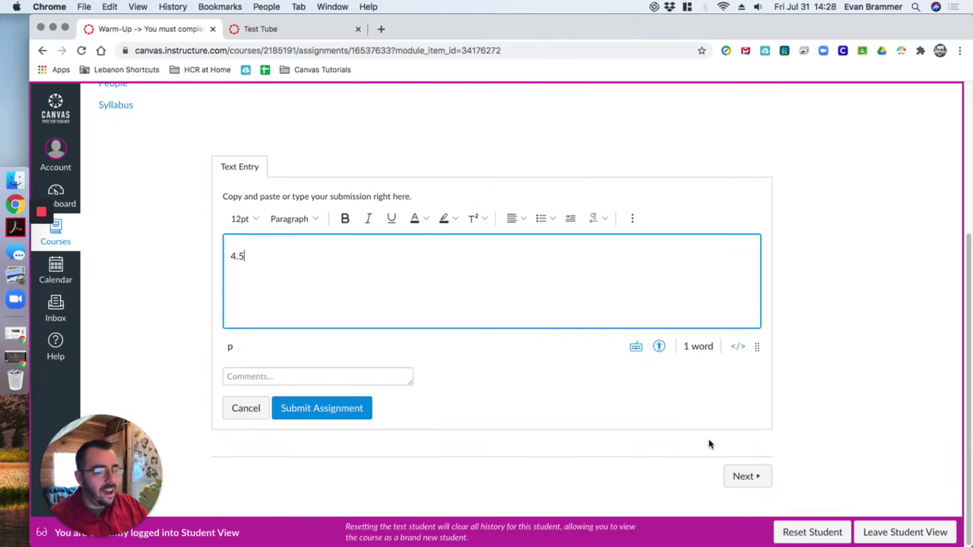
left_click(344, 424)
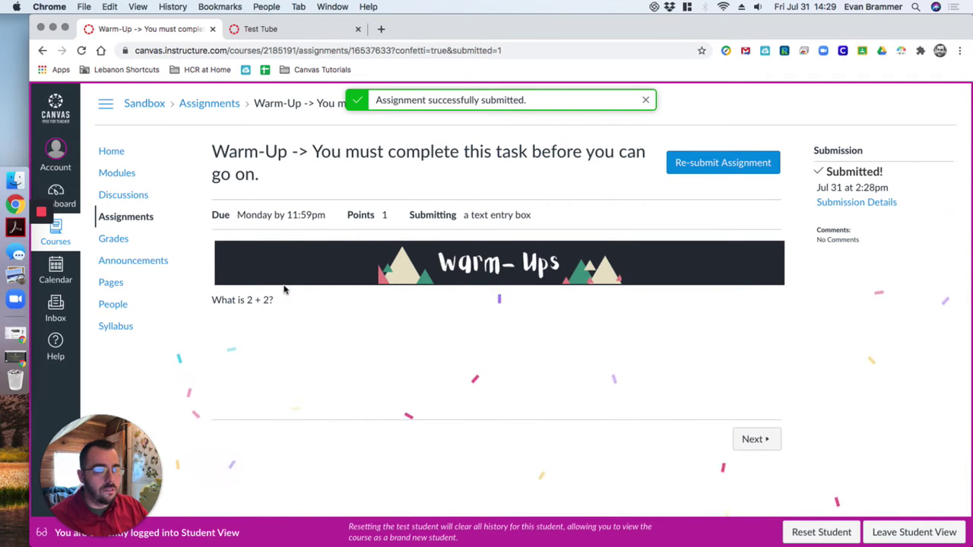
- Return to the course home, collapse the Unit 3 and Unit 4 modules to check their prerequisites, and leave Student View
left_click(125, 156)
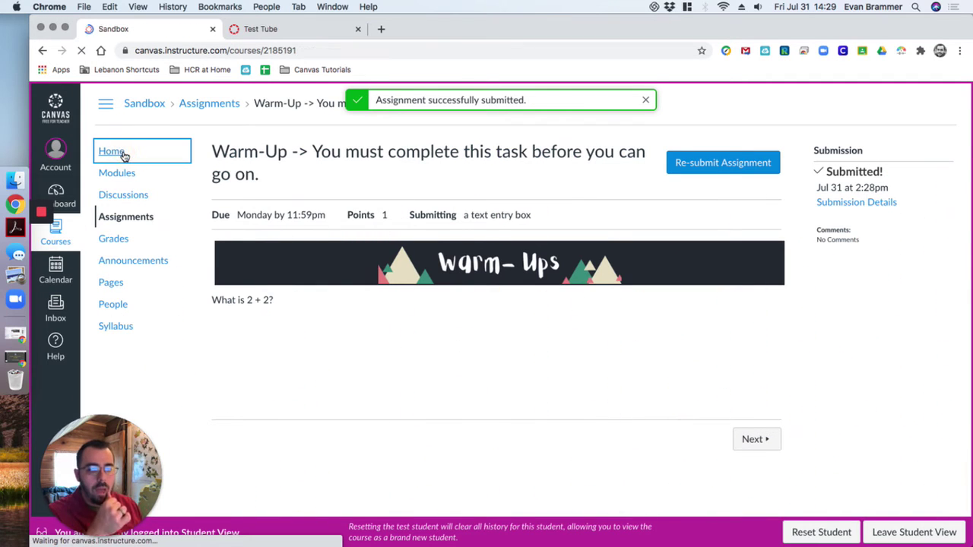
scroll(348, 250, "down", 1)
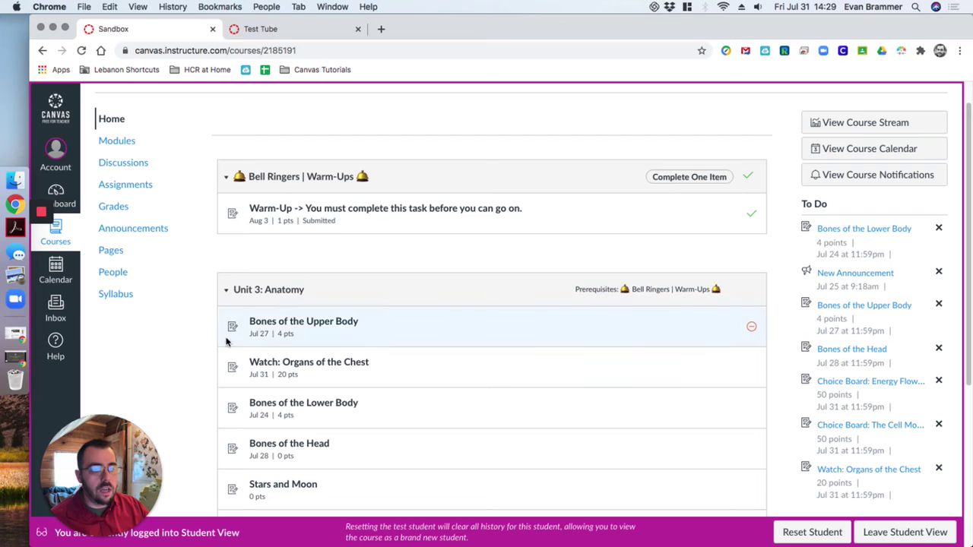
left_click(228, 289)
left_click(234, 355)
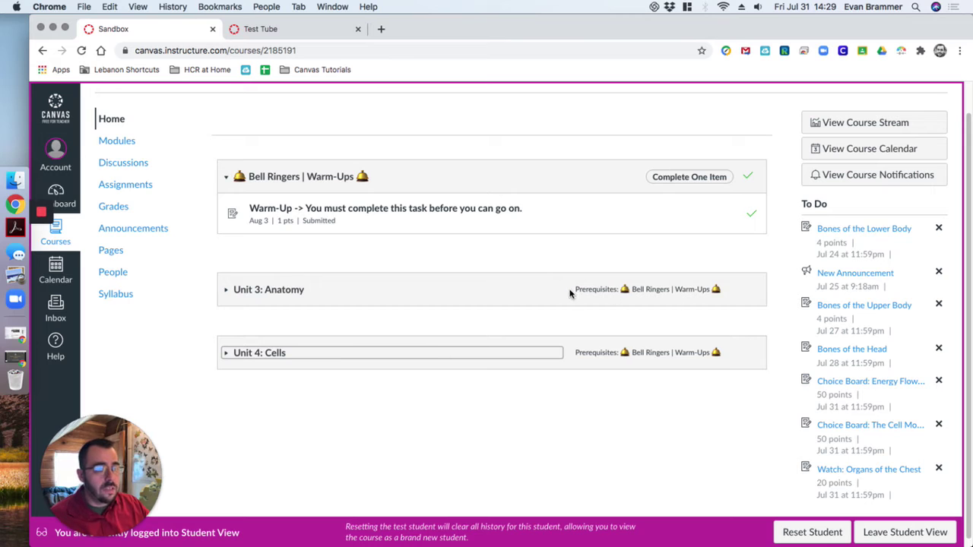
left_click_drag(572, 290, 720, 288)
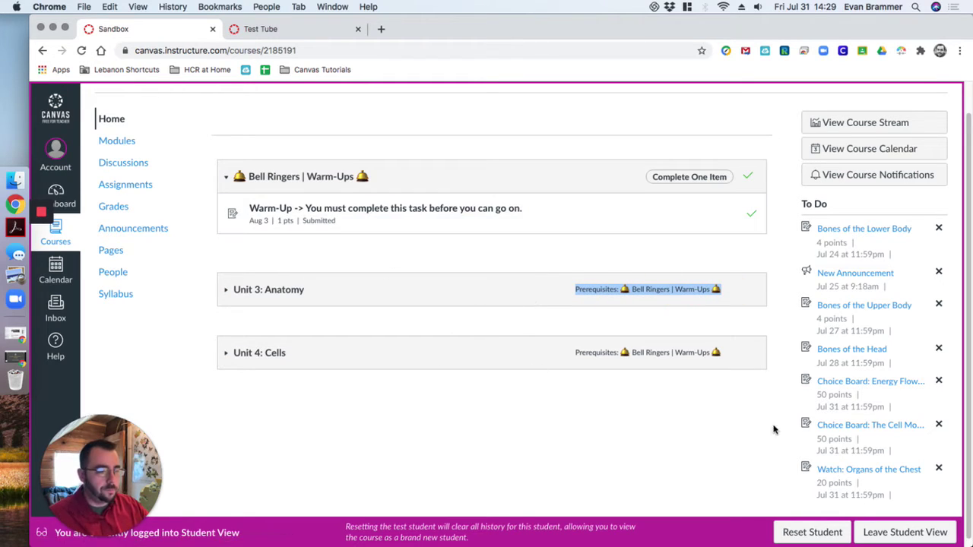
left_click(909, 537)
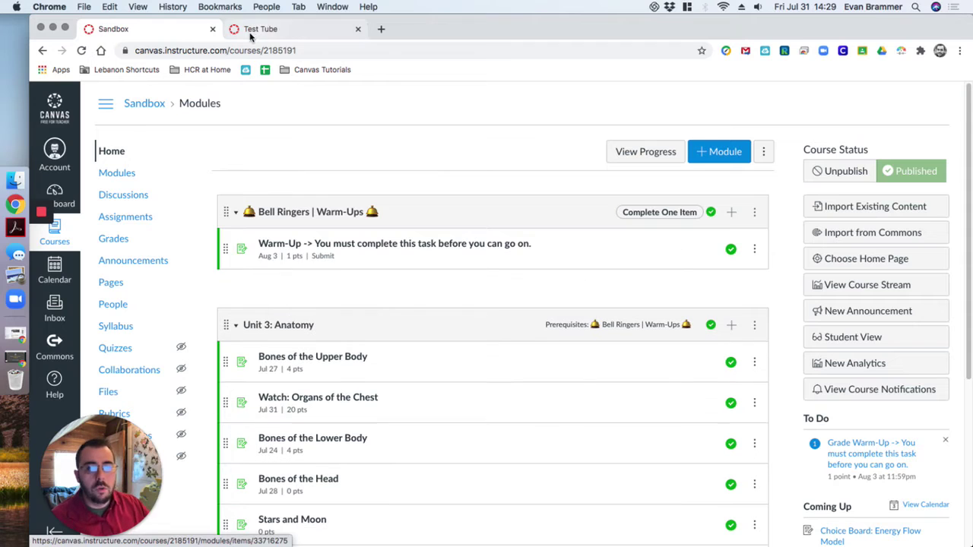
- Switch to the Test course and open the settings of the Unit 1 - Earth, Sun, & Moon module
left_click(261, 29)
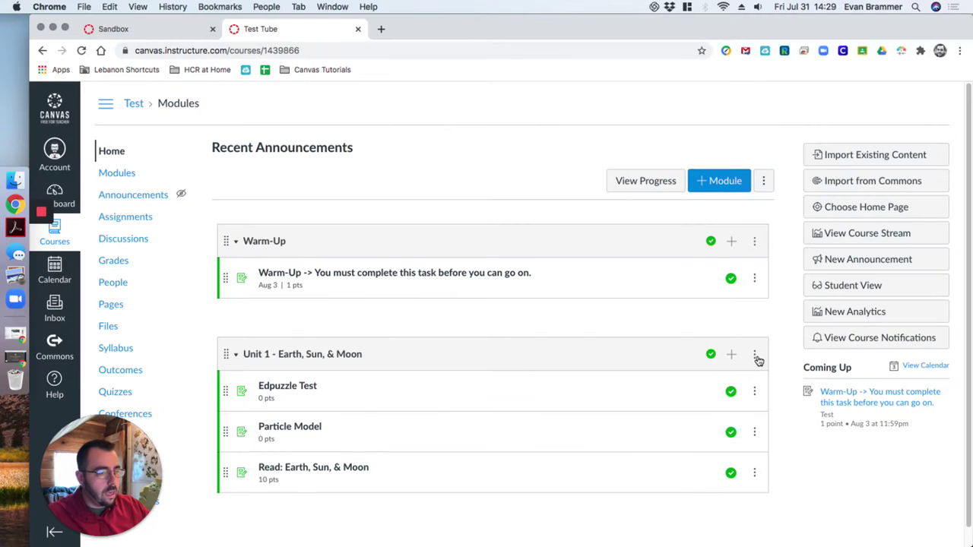
left_click(749, 353)
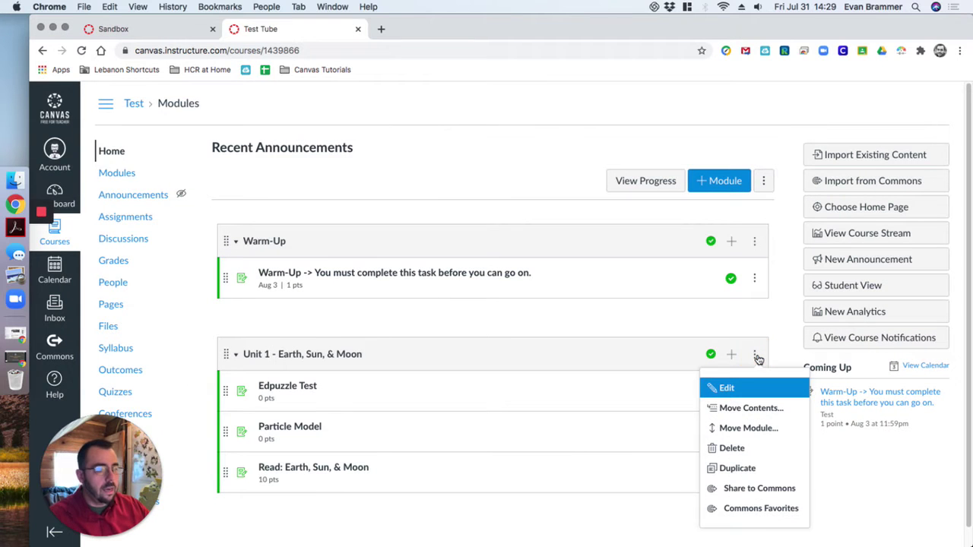
left_click(730, 388)
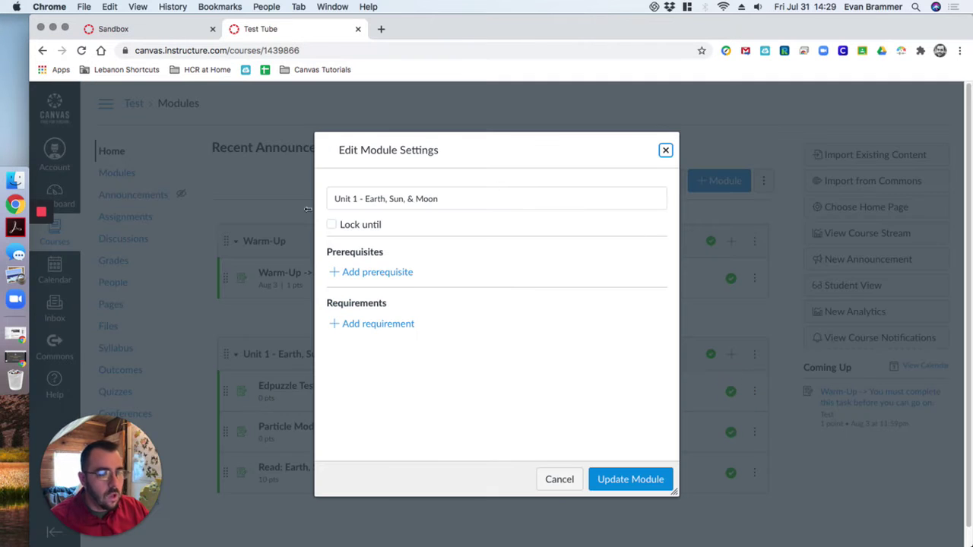
left_click_drag(336, 199, 525, 190)
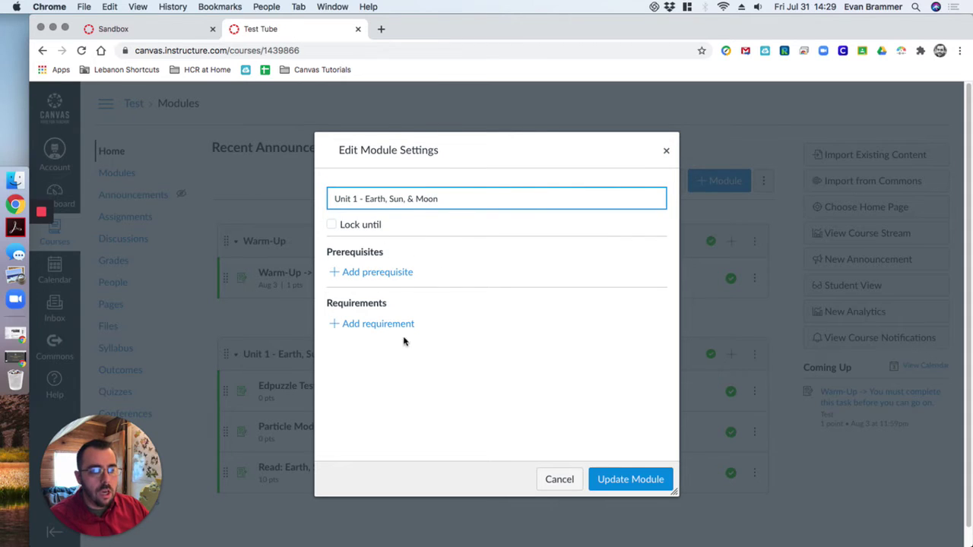
left_click(408, 253)
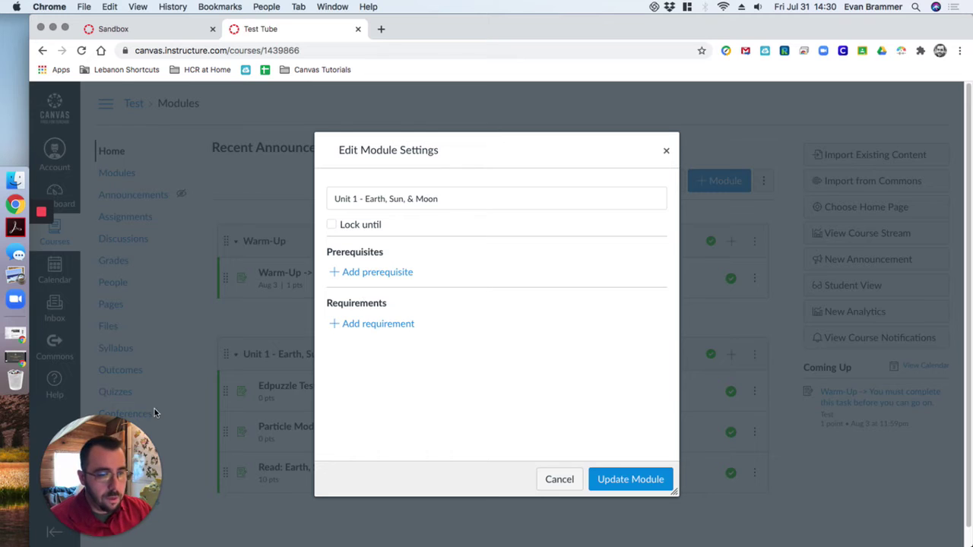
- Add the Warm-Up module as a prerequisite of Unit 1, save the module and re-lock the modules
left_click(354, 275)
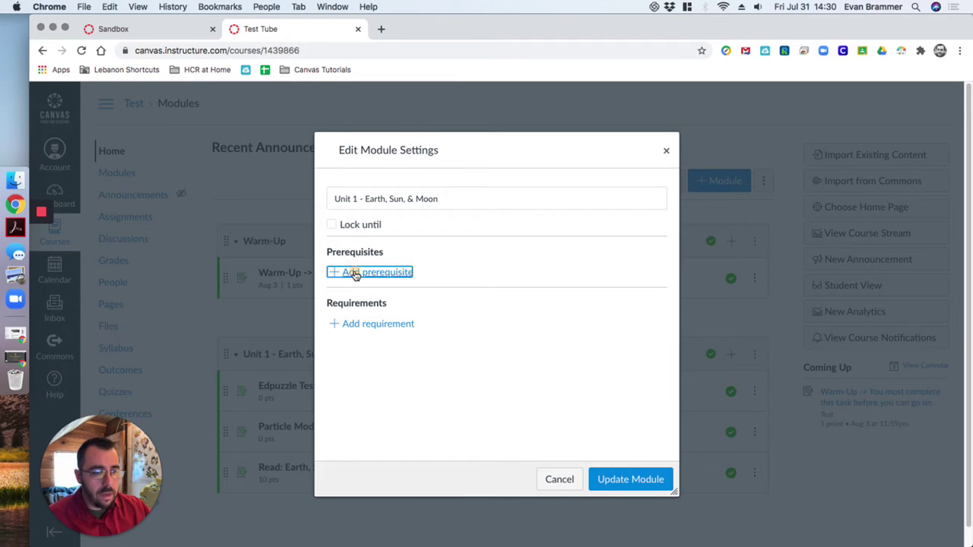
left_click(370, 276)
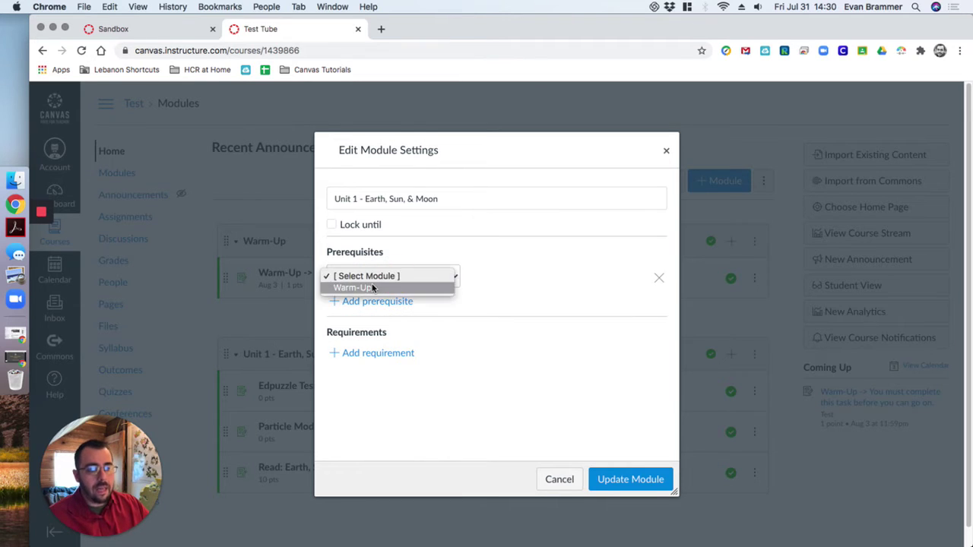
left_click(380, 288)
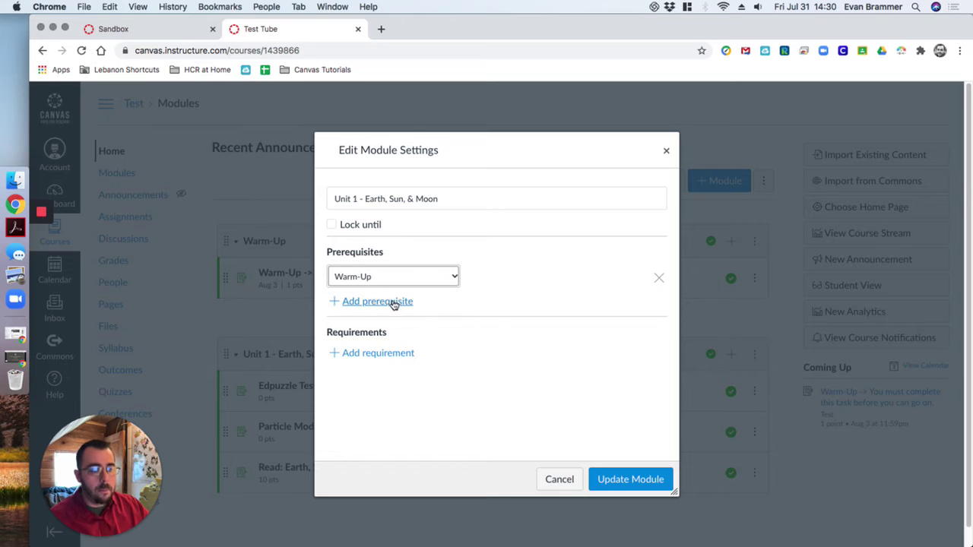
left_click(639, 481)
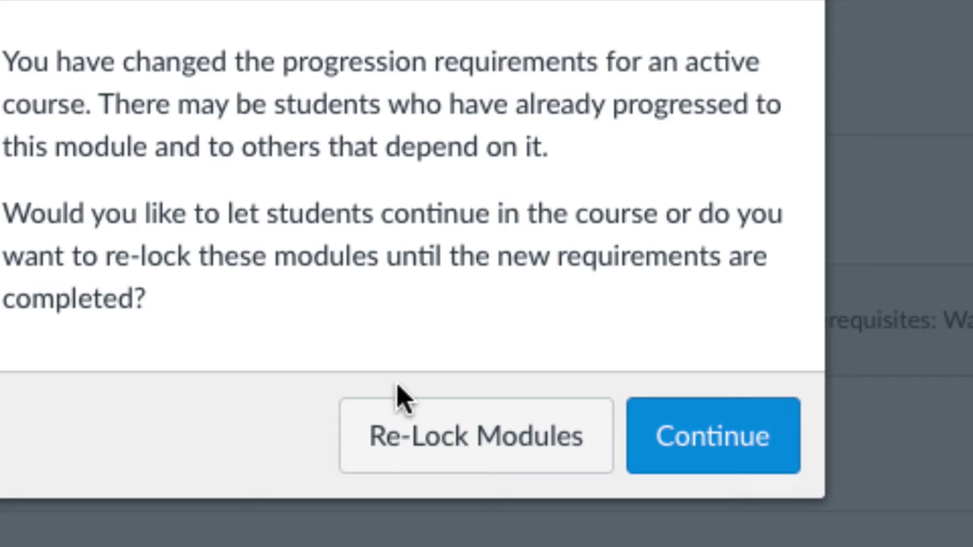
left_click(455, 443)
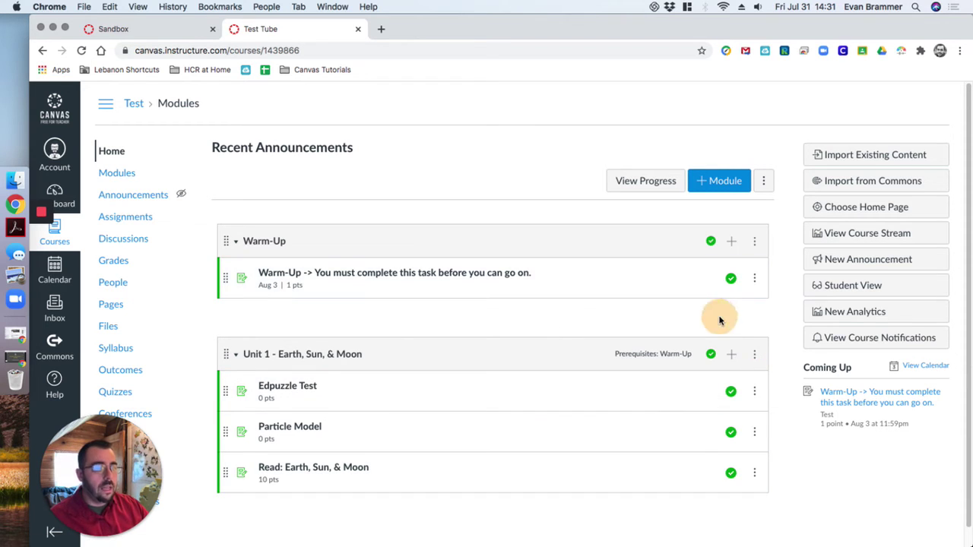
- Check in Student View whether Unit 1 is locked by trying its Edpuzzle Test assignment, and return to the teacher view
left_click(853, 289)
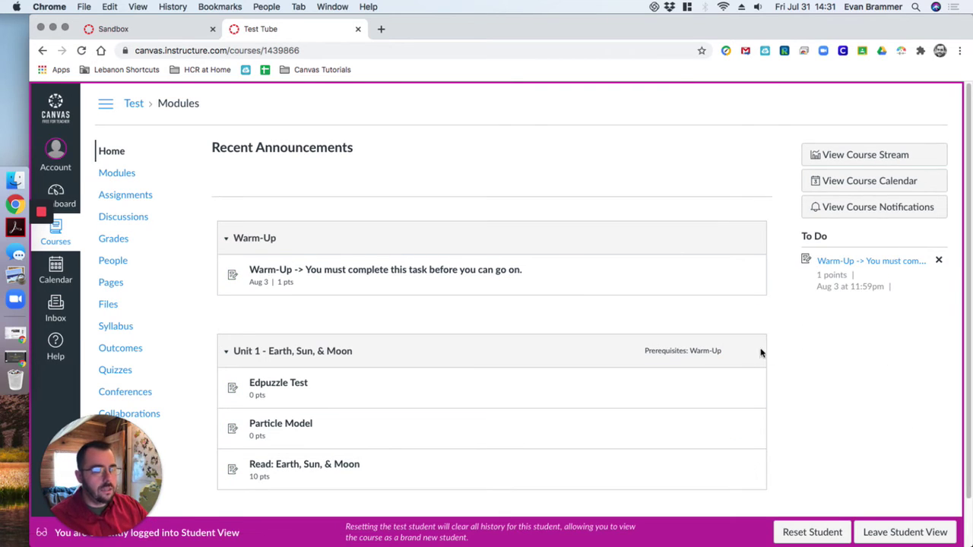
left_click_drag(762, 352, 641, 352)
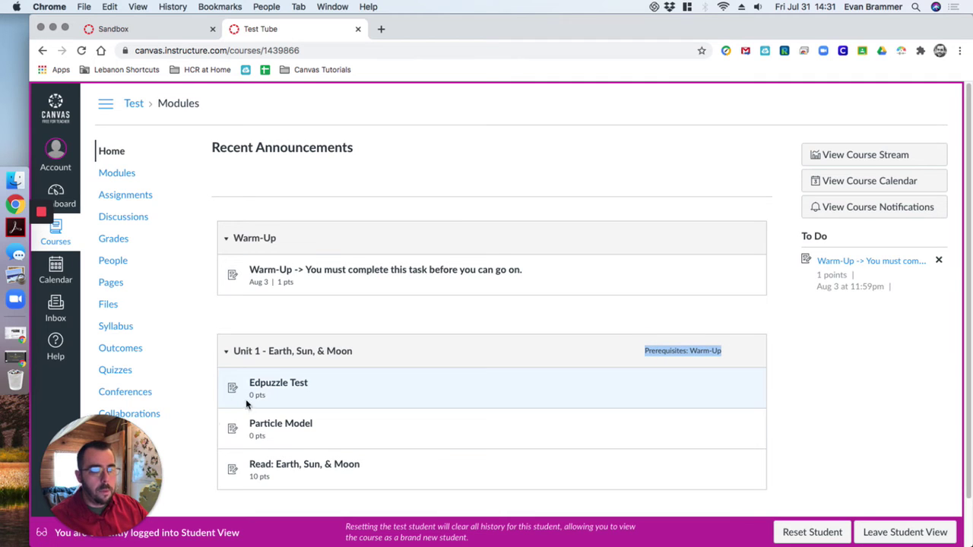
left_click(268, 388)
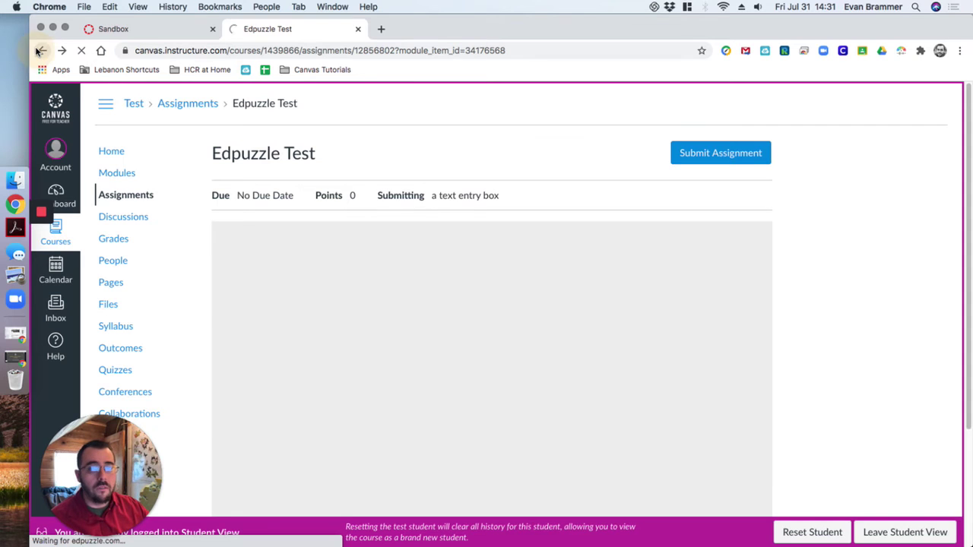
left_click(42, 50)
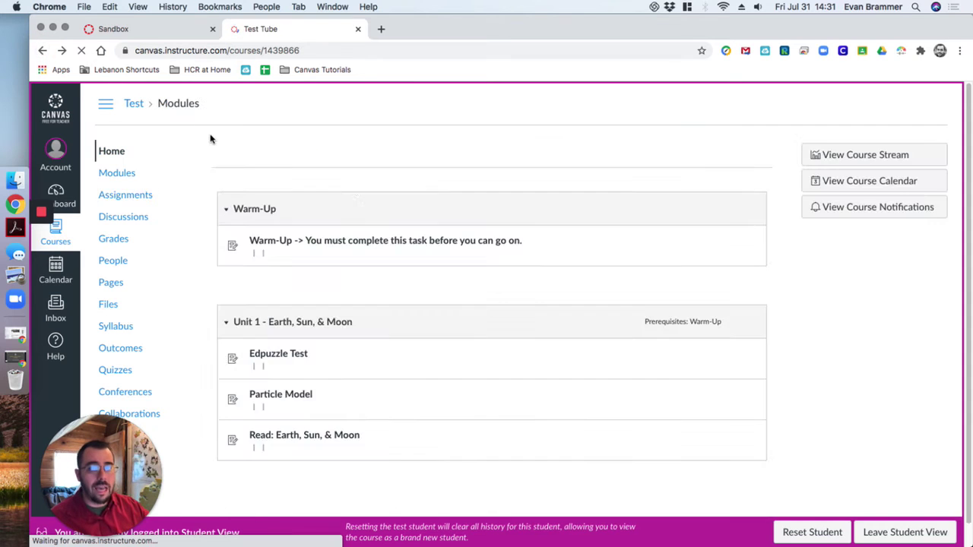
left_click(928, 537)
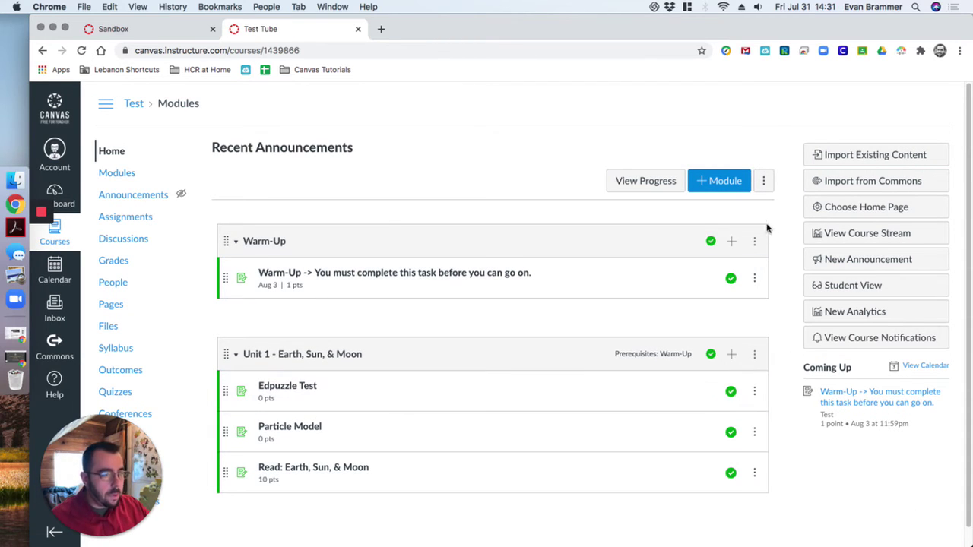
- Add a requirement to the Warm-Up module that students complete one requirement, viewing the Warm-Up assignment, then save and re-lock the modules
left_click(753, 244)
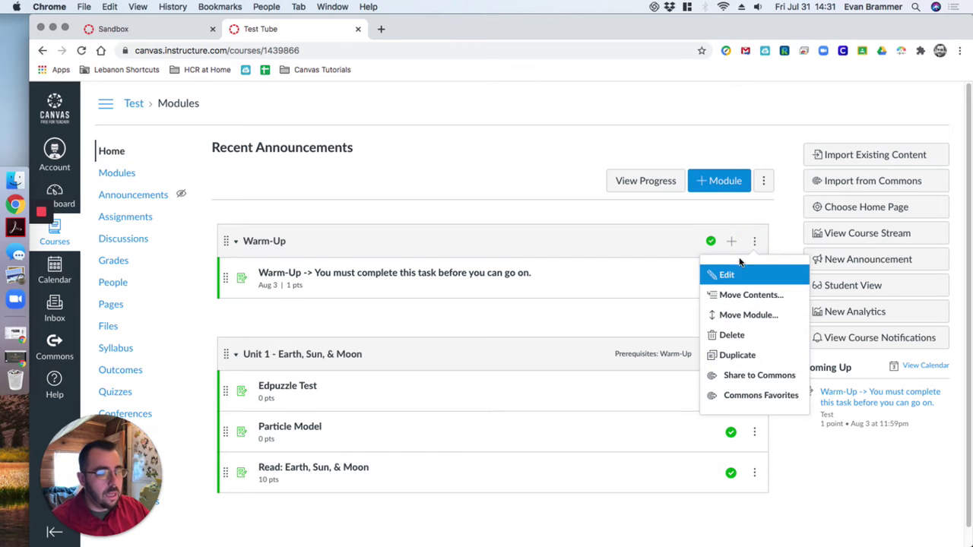
left_click(715, 275)
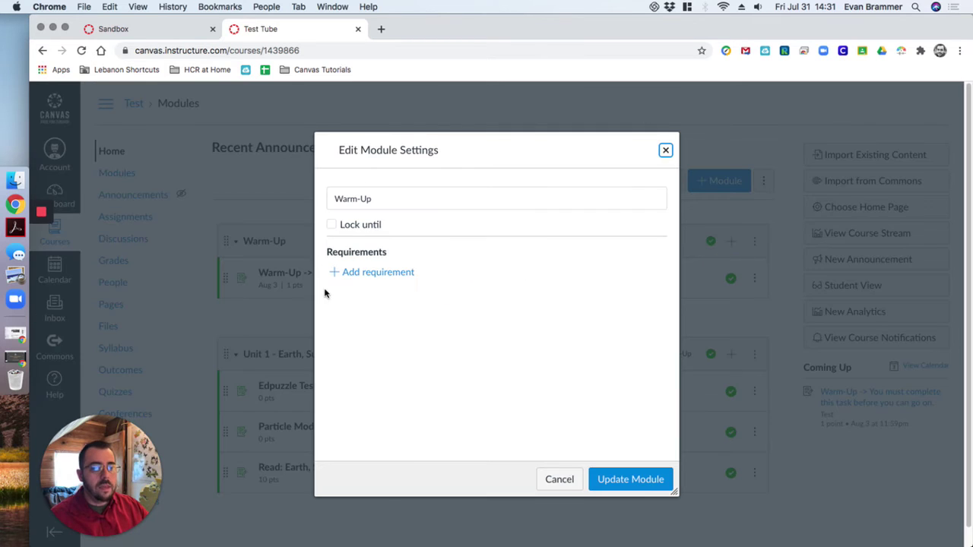
left_click(394, 275)
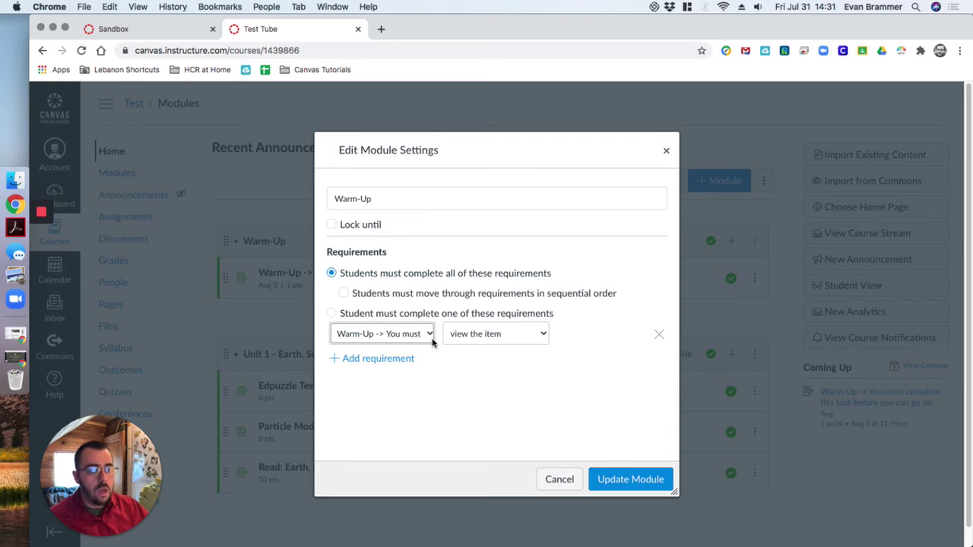
left_click(332, 314)
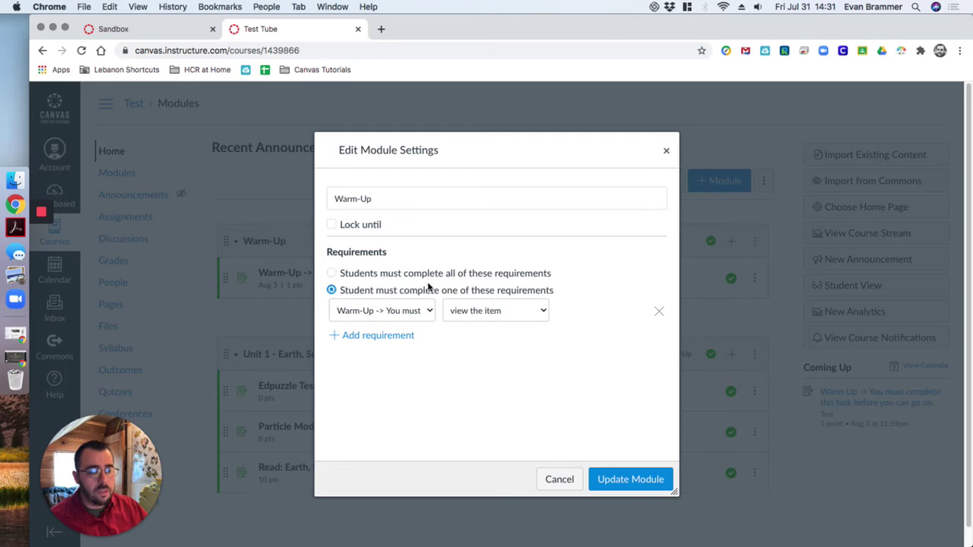
left_click(397, 307)
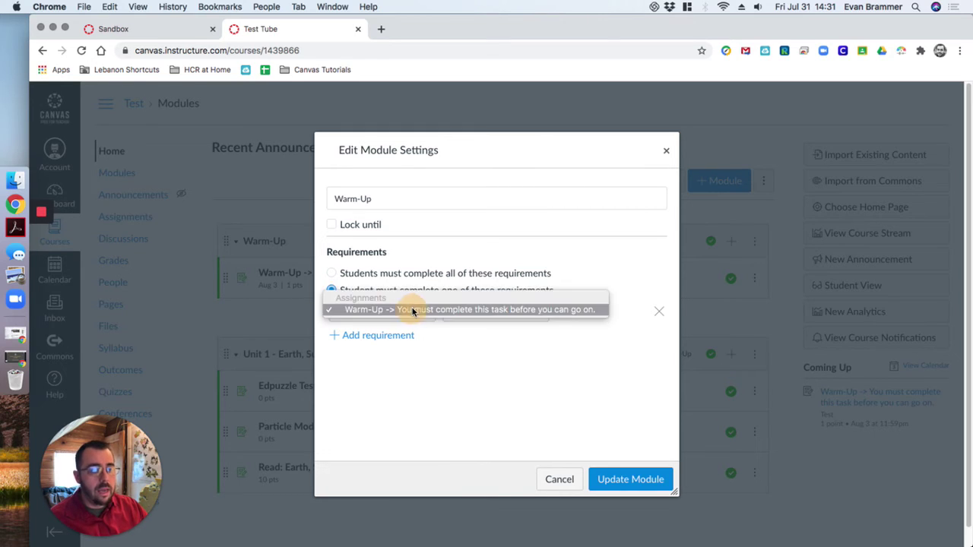
left_click(384, 312)
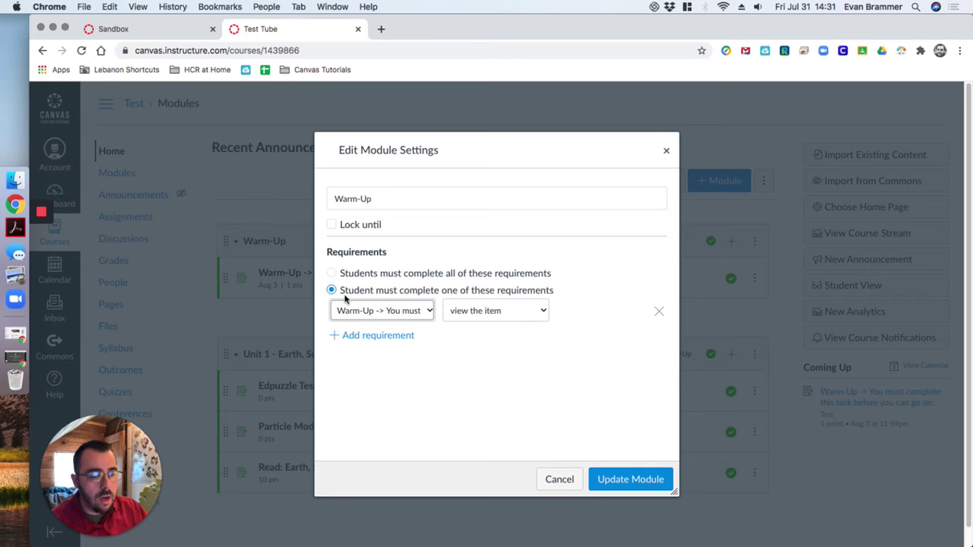
left_click(622, 471)
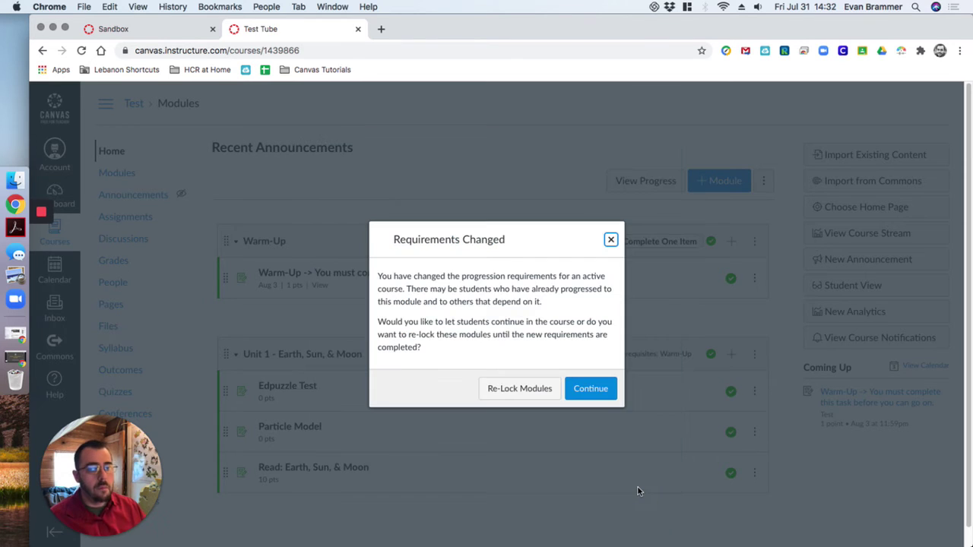
left_click(522, 388)
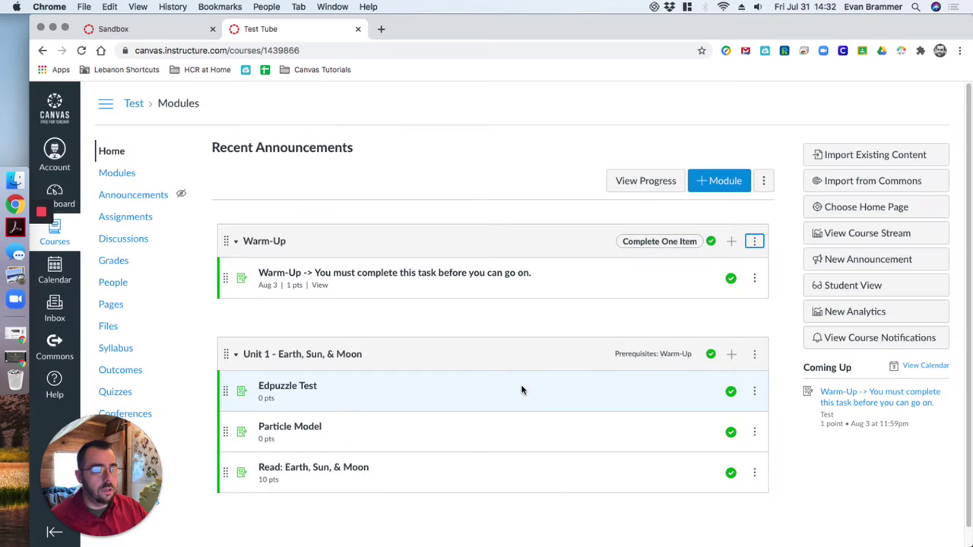
- Submit the Warm-Up assignment in Student View with the answer 6, and check on the course home whether Unit 1 is unlocked
left_click(860, 288)
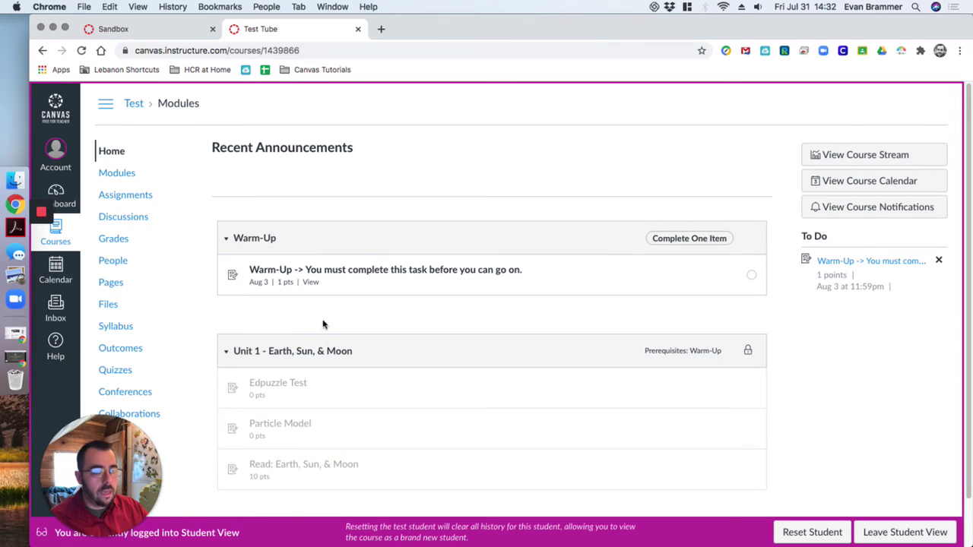
left_click(311, 272)
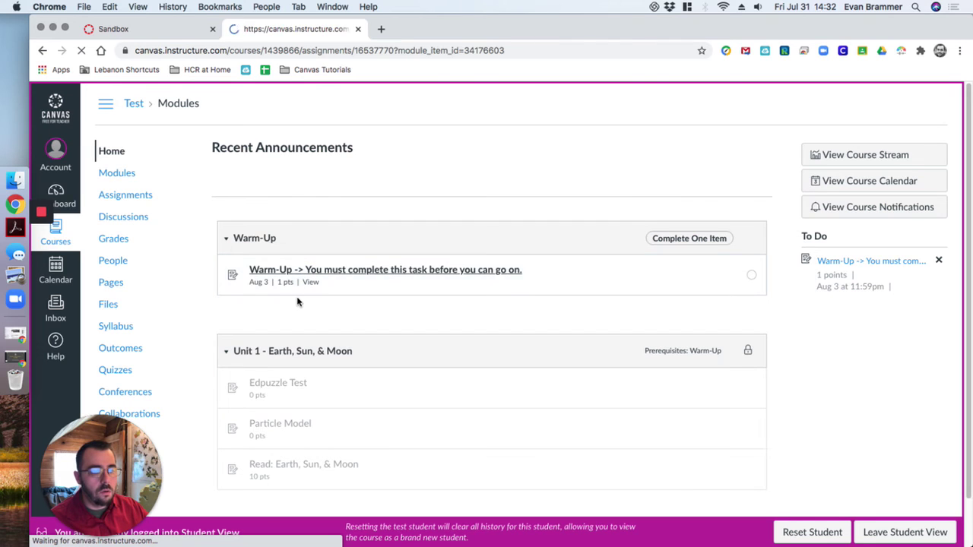
left_click(714, 164)
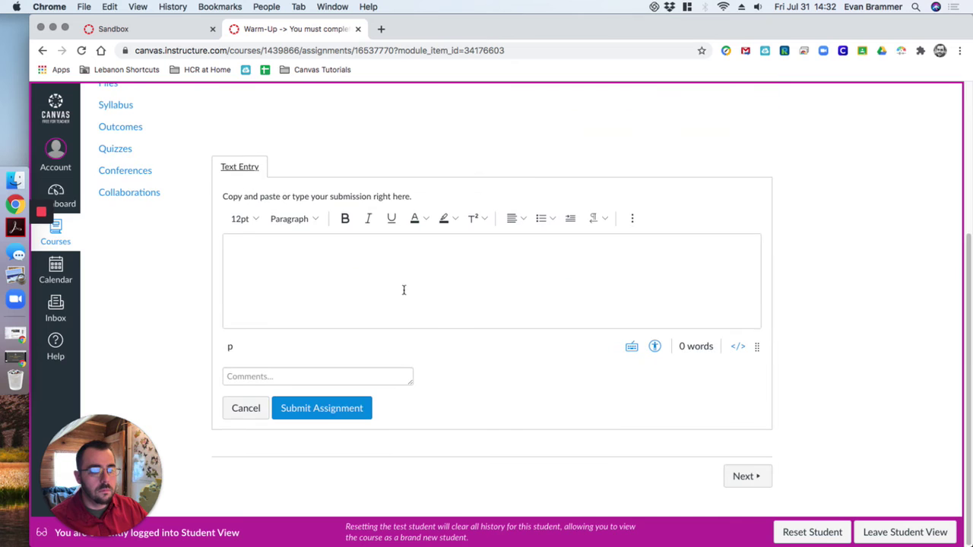
left_click(403, 290)
type("6")
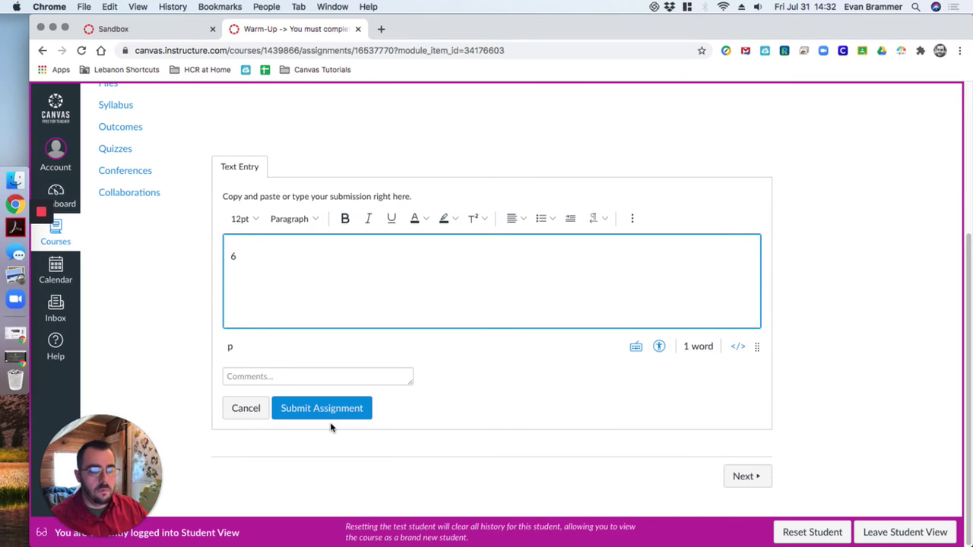
left_click(330, 414)
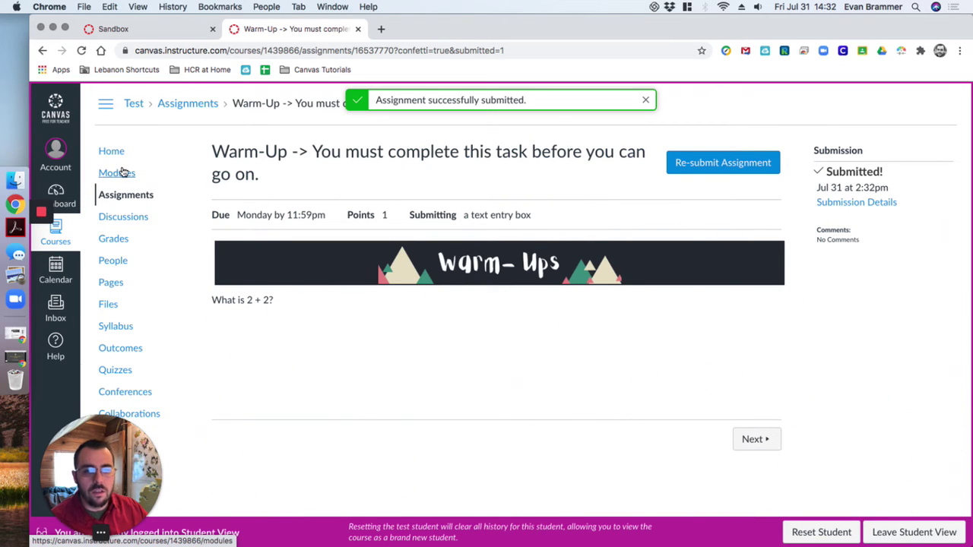
left_click(118, 155)
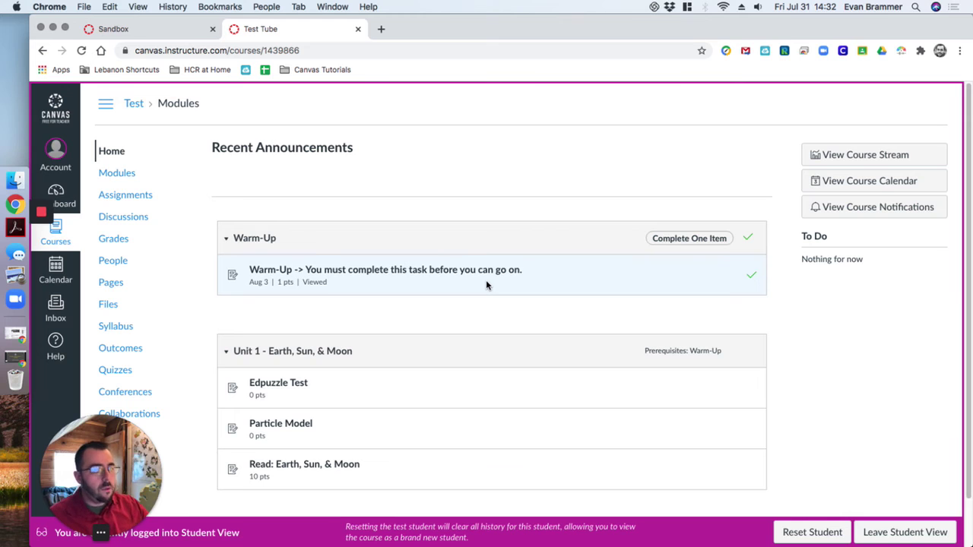
left_click(900, 542)
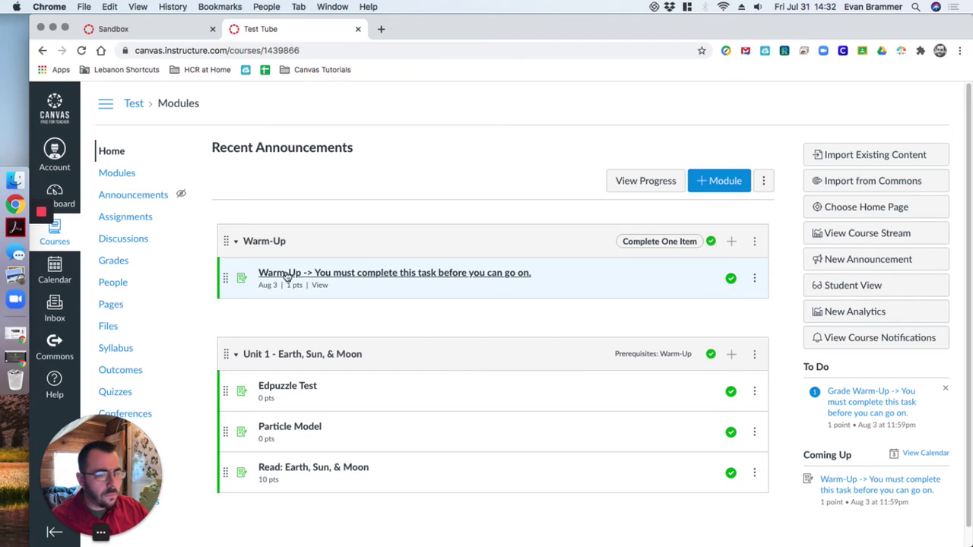
- Rename the assignment in the Warm-Up module as "Feb 4 - Warm Up"
left_click(756, 281)
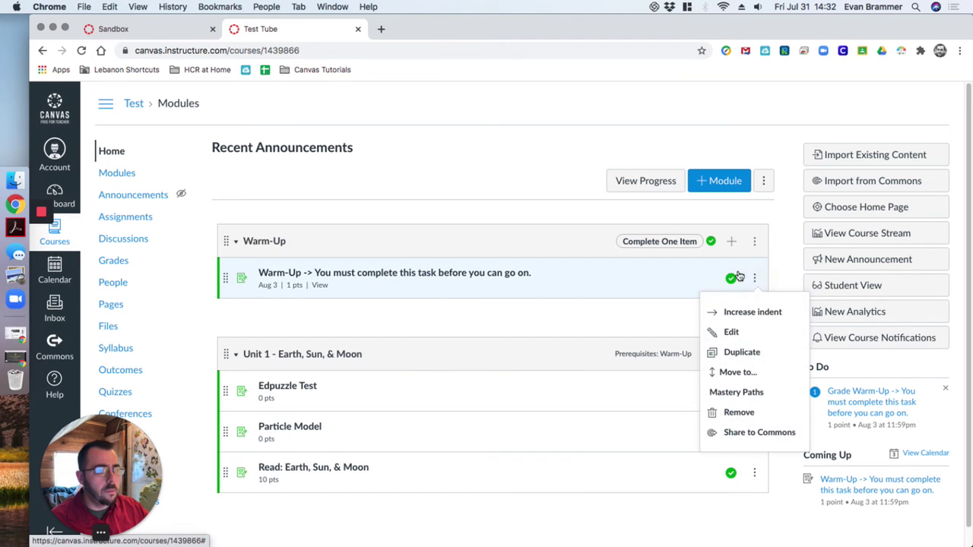
left_click(759, 330)
left_click(492, 301)
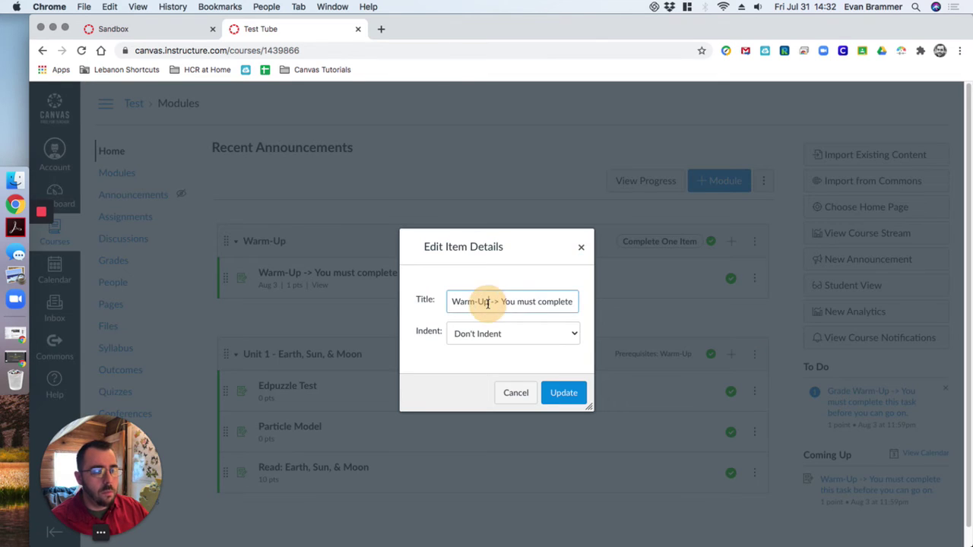
left_click_drag(449, 302, 834, 310)
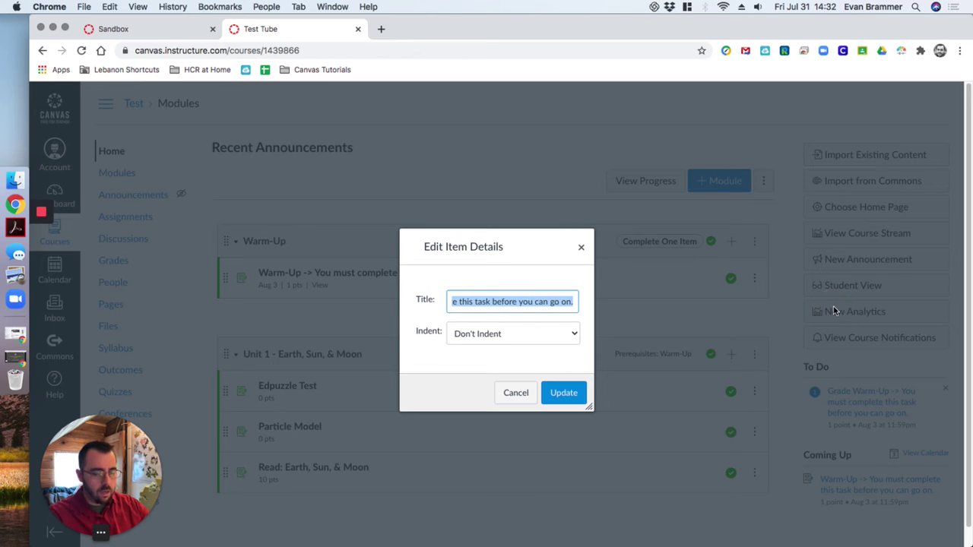
type("Feb 4 - Warm Up")
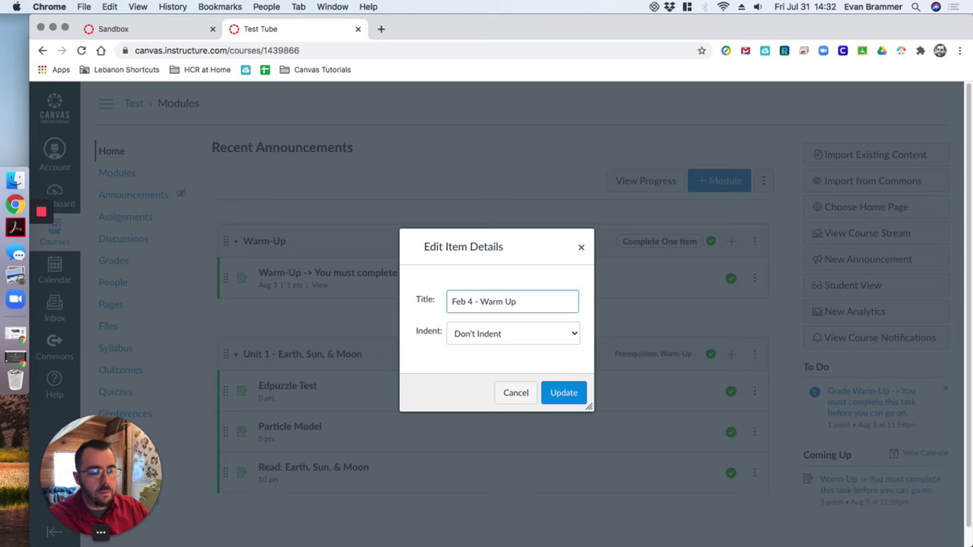
left_click(562, 394)
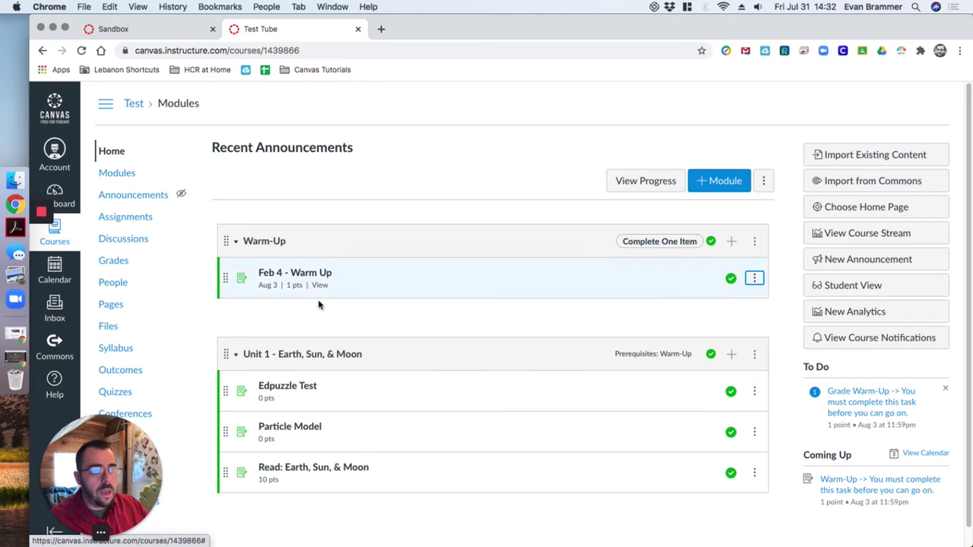
- Duplicate the Feb 4 - Warm Up assignment and remove the original from the Warm-Up module
left_click(754, 279)
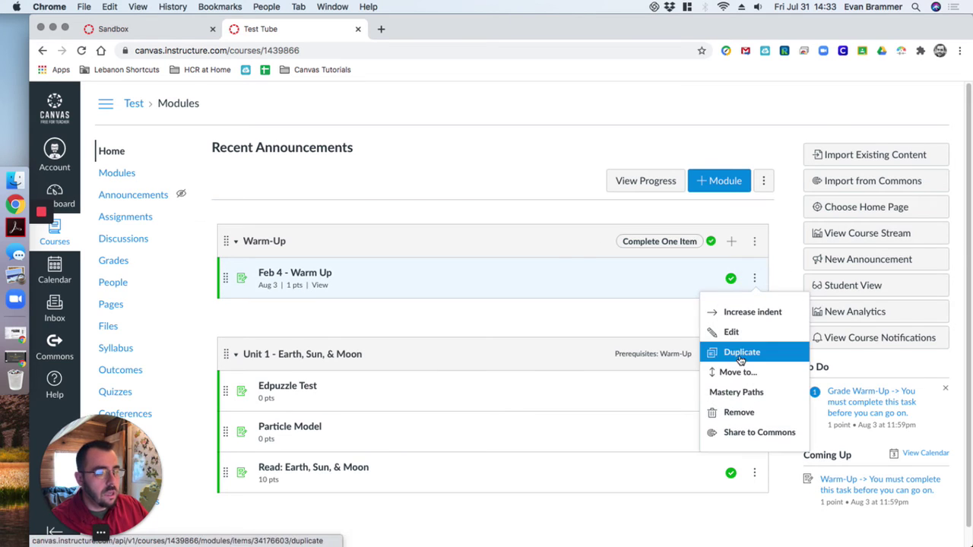
left_click(736, 352)
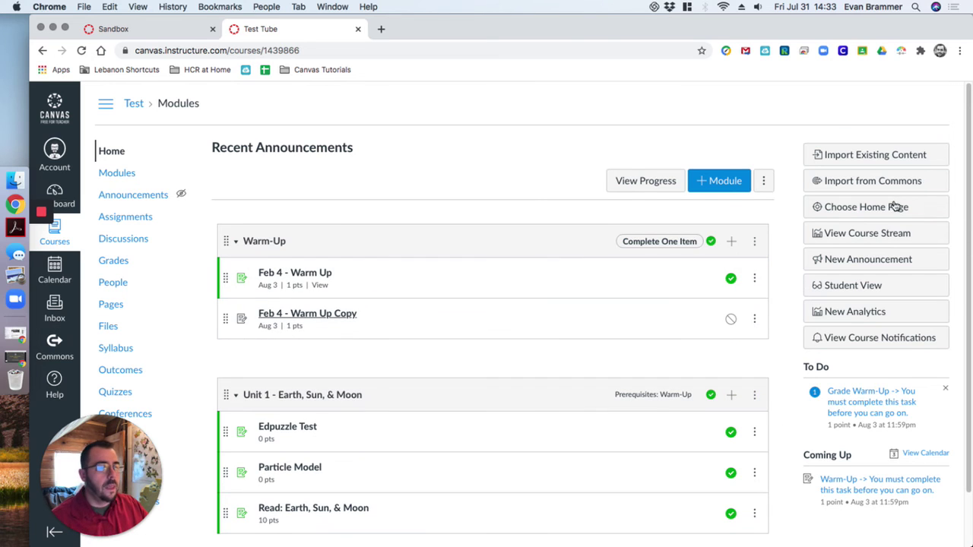
left_click(759, 279)
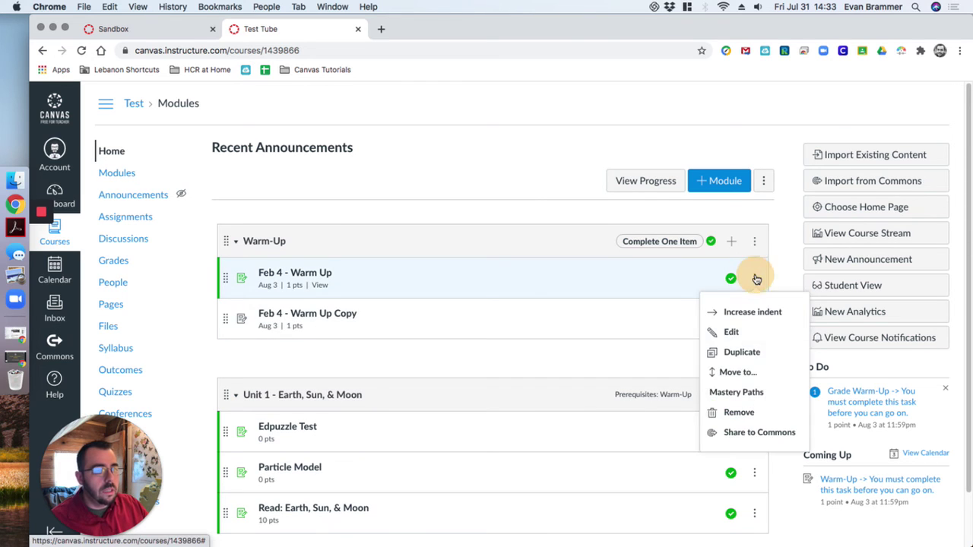
left_click(742, 415)
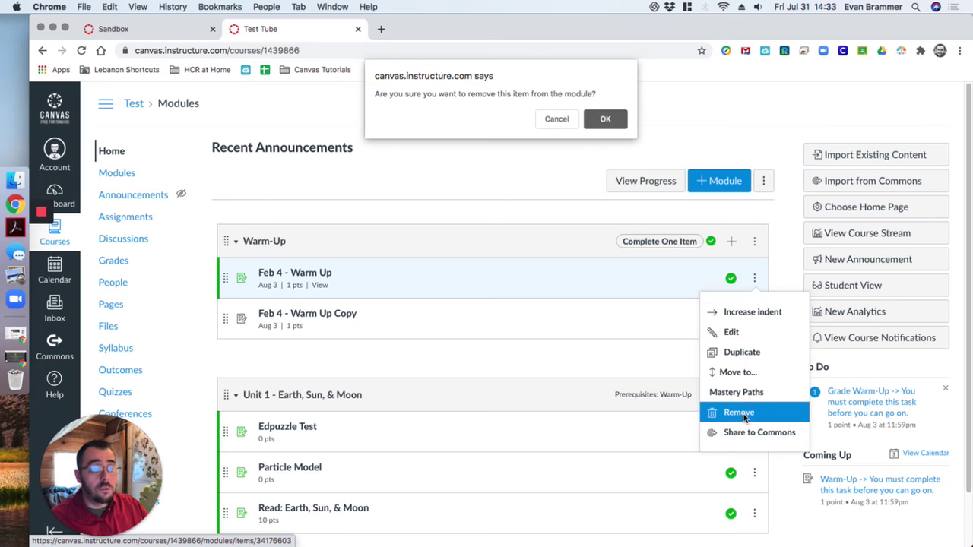
left_click(606, 120)
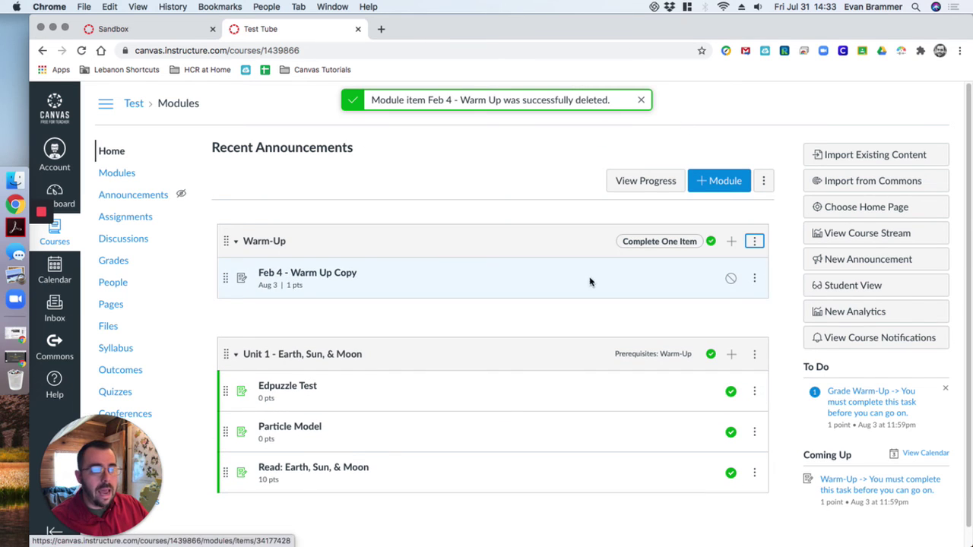
- Rename the copied warm-up assignment as "Feb 5 - Warm Up" and publish it
left_click(754, 279)
left_click(730, 332)
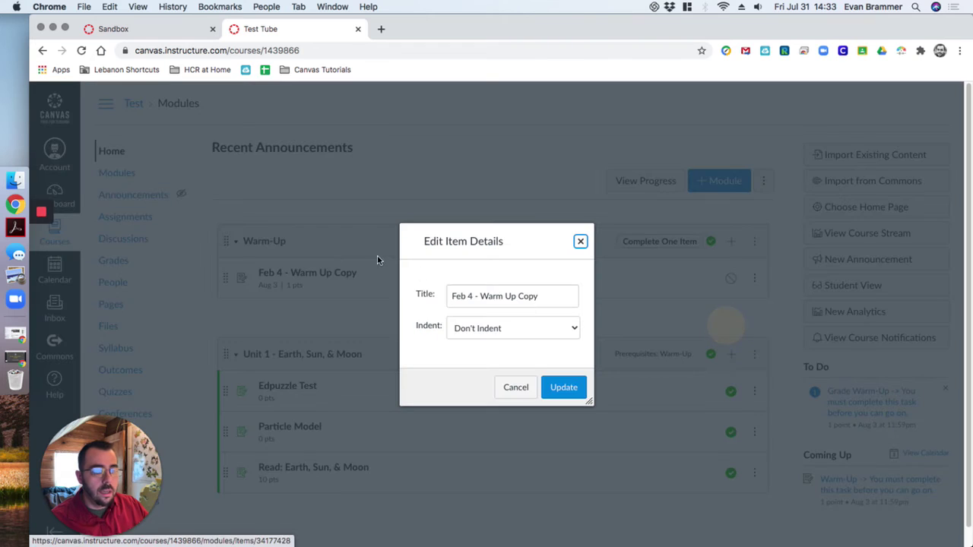
double_click(469, 296)
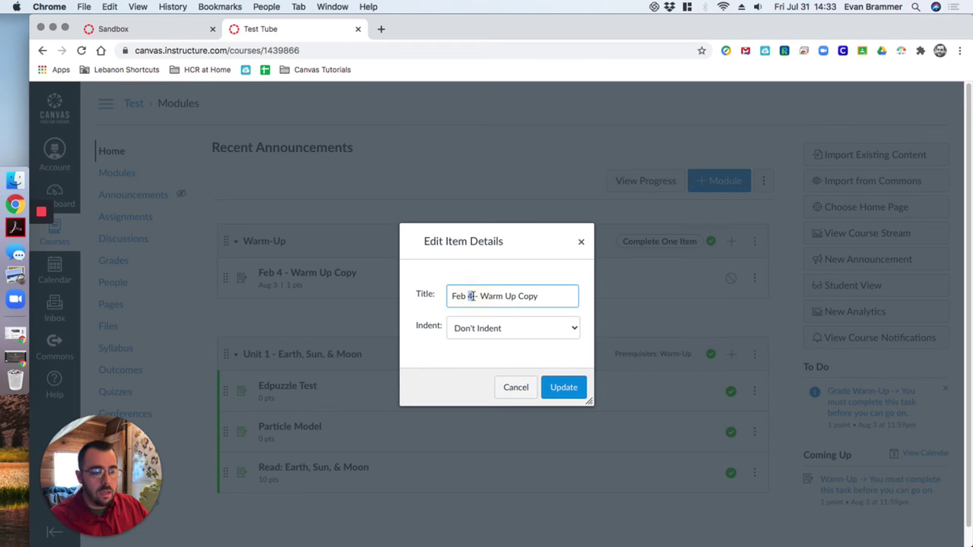
double_click(523, 296)
key("BackSpace")
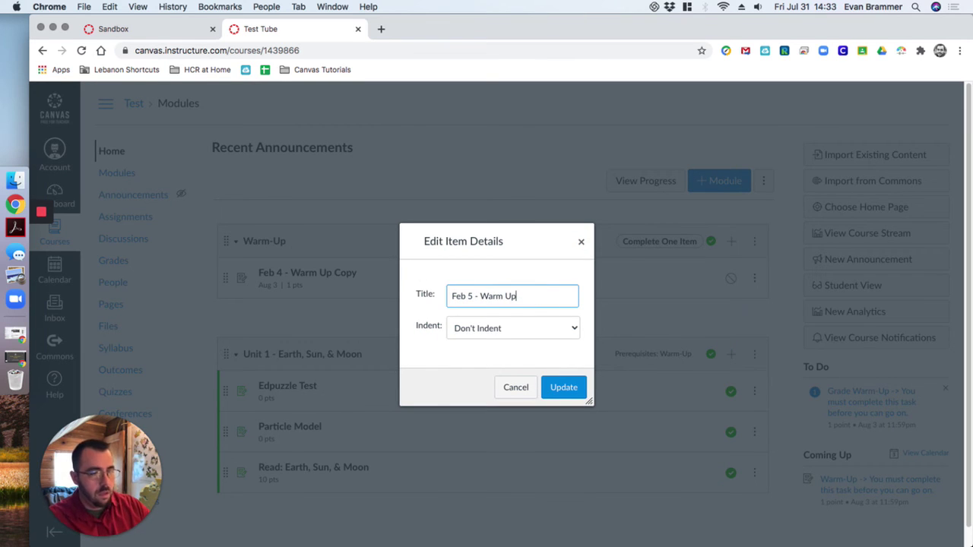
left_click(561, 390)
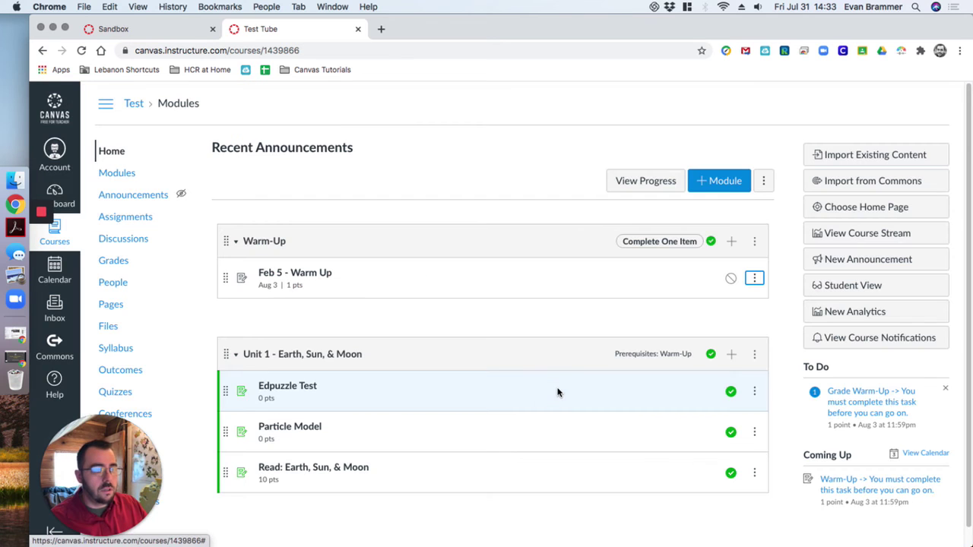
left_click(731, 278)
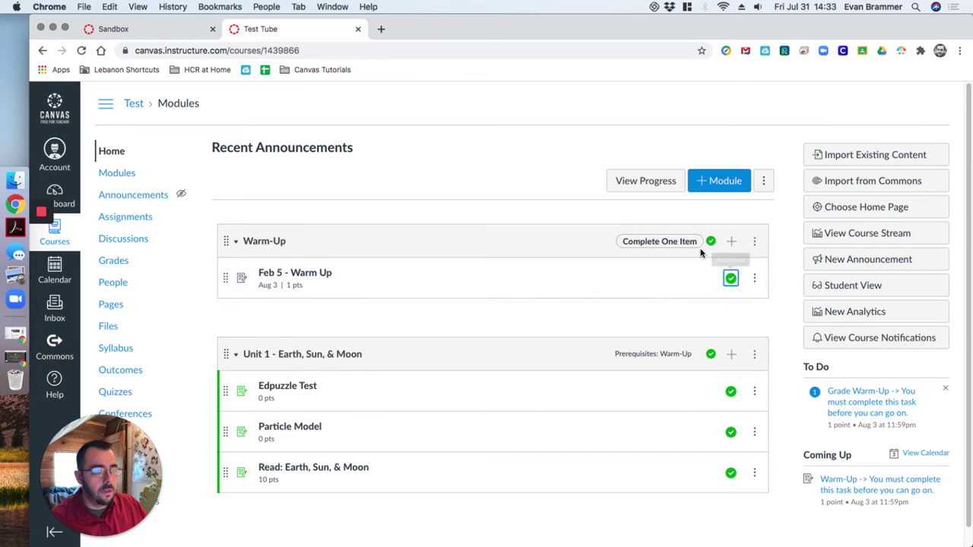
- Check in Student View whether the Unit 1 module is locked with the new warm-up in place, and return to the teacher view
left_click(856, 286)
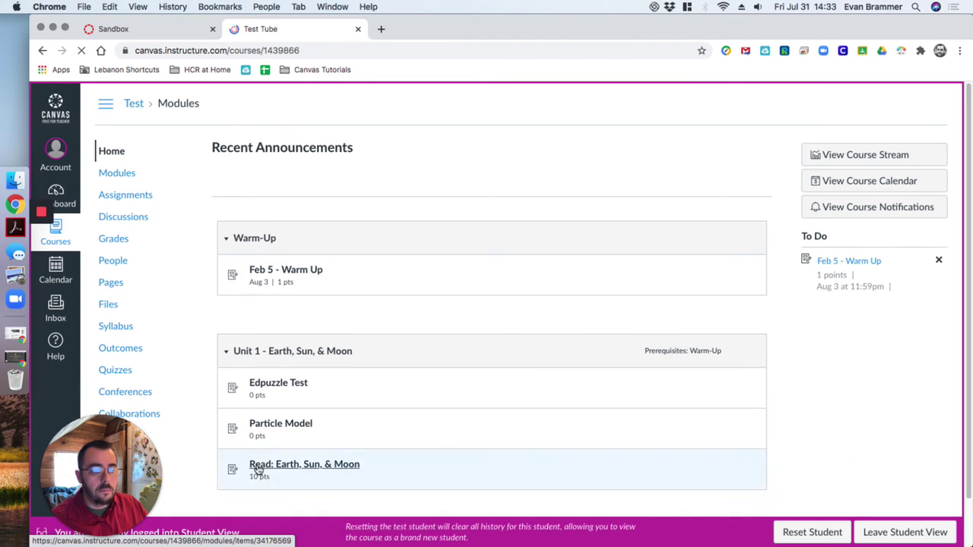
left_click(889, 531)
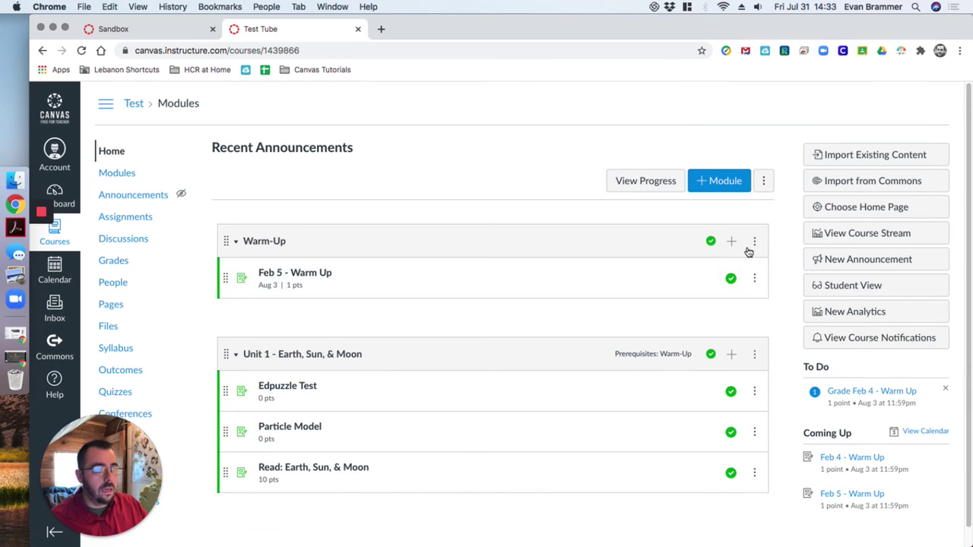
- Require students to complete one requirement in the Warm-Up module, viewing Feb 5 - Warm Up, then save and re-lock the modules
left_click(754, 241)
left_click(748, 276)
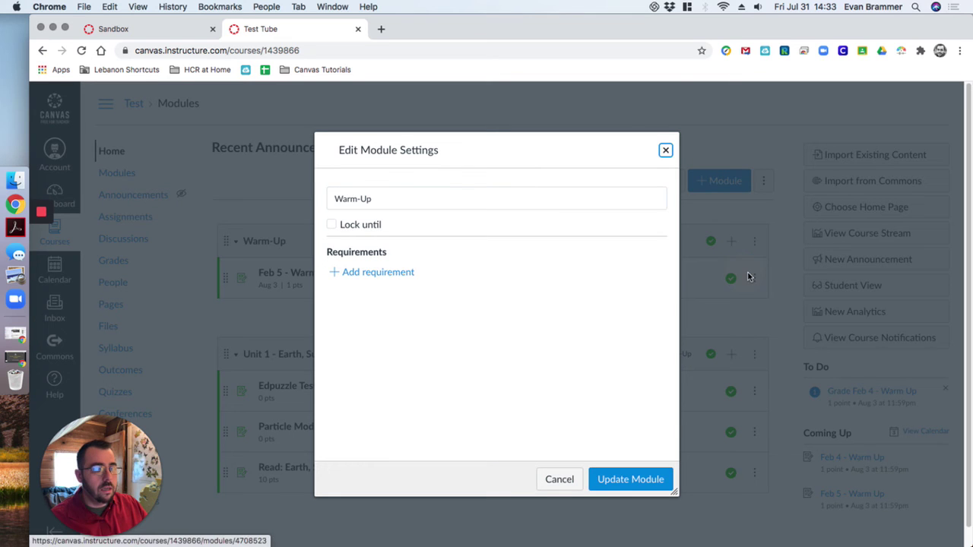
left_click(388, 272)
left_click(331, 314)
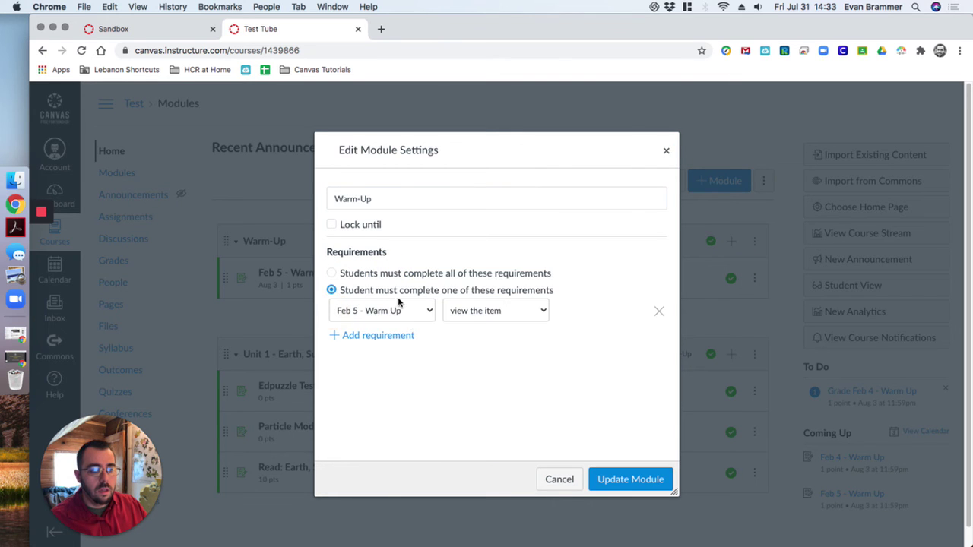
left_click(615, 481)
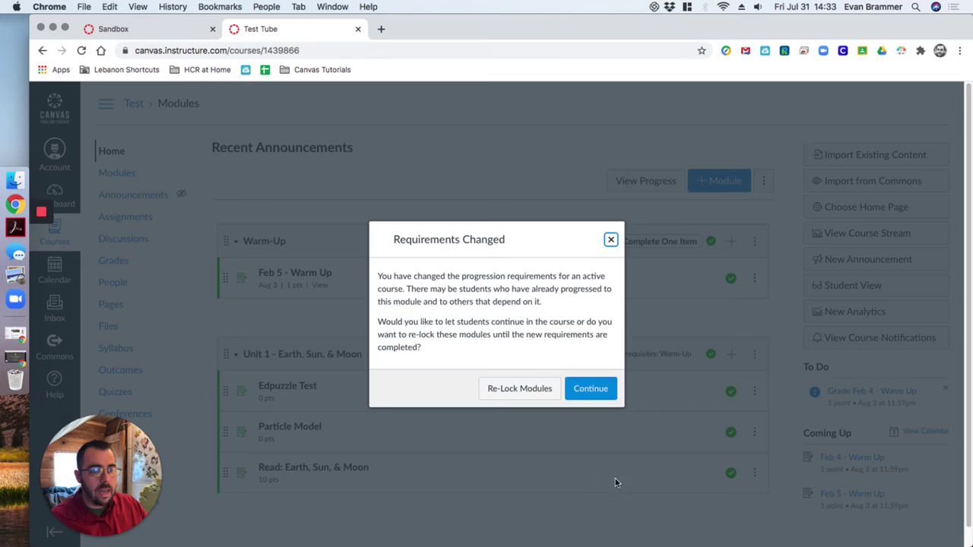
left_click(514, 389)
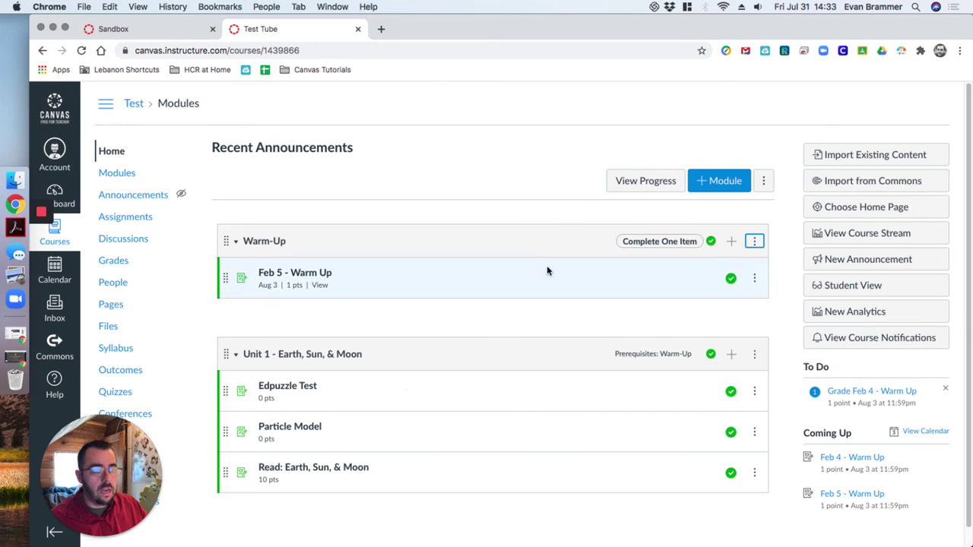
- Check the lock on the Unit 1 module in Student View, and switch to the presentation slides
left_click(901, 289)
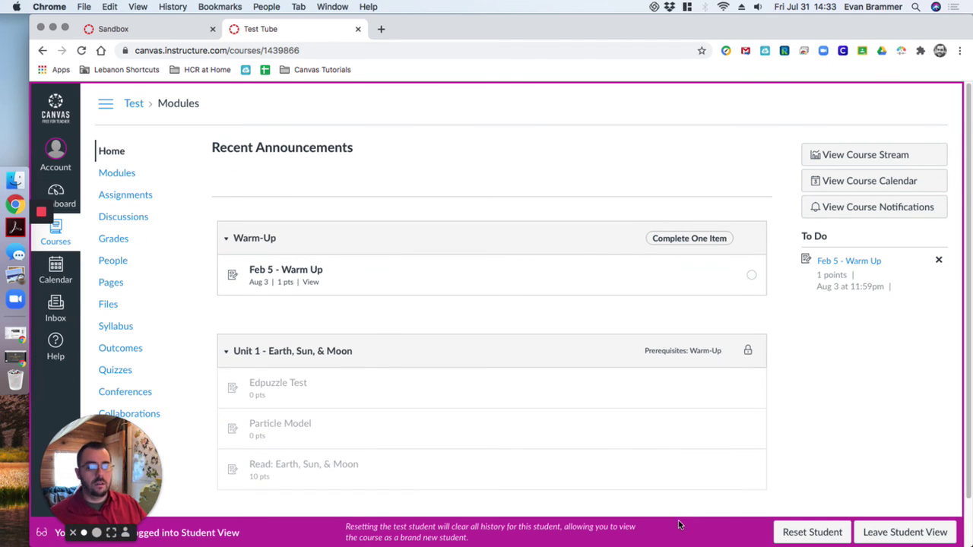
key("ctrl+Right")
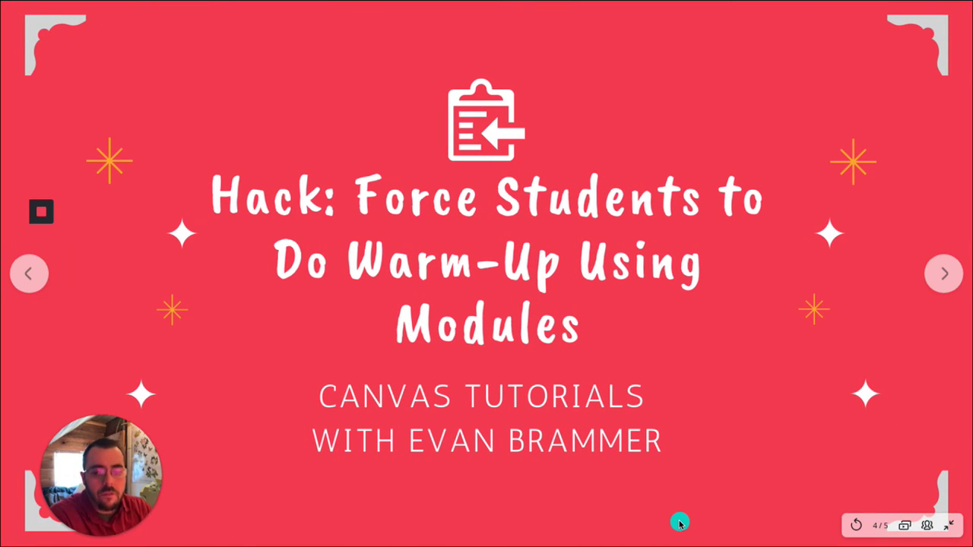